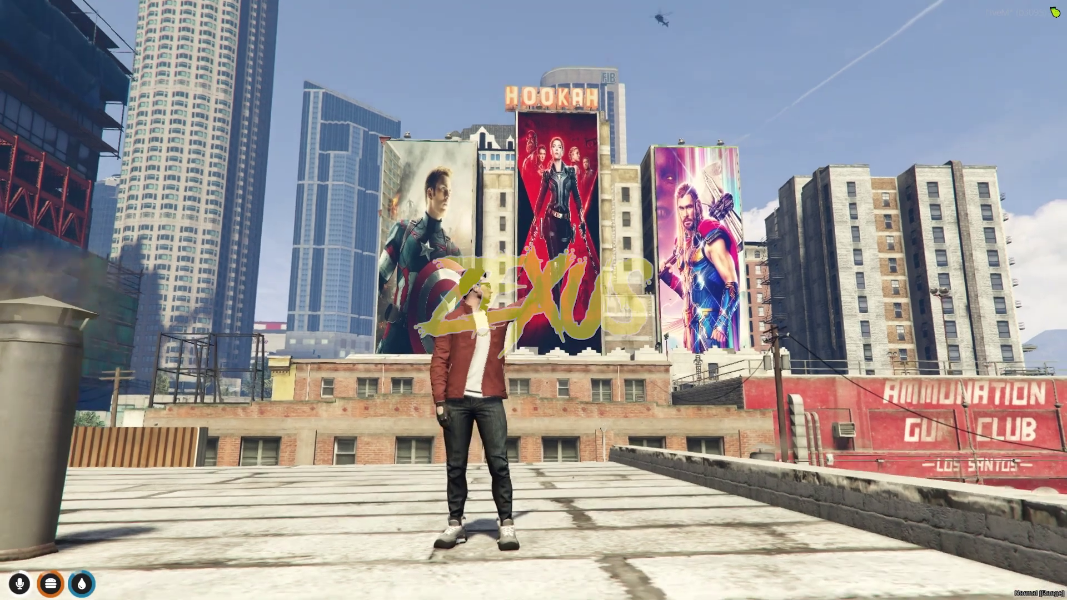
{"action": "key", "text": "b"}
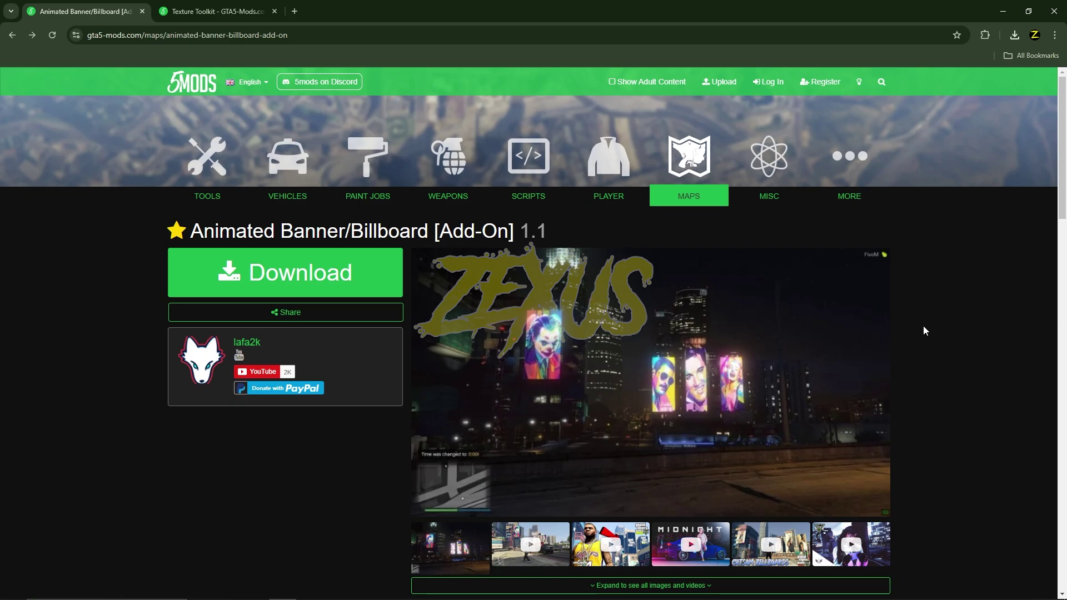
Download the Animated Banner/Billboard [Add-On] mod and the Texture Toolkit from GTA5-Mods
{"action": "left_click", "coordinate": [345, 286]}
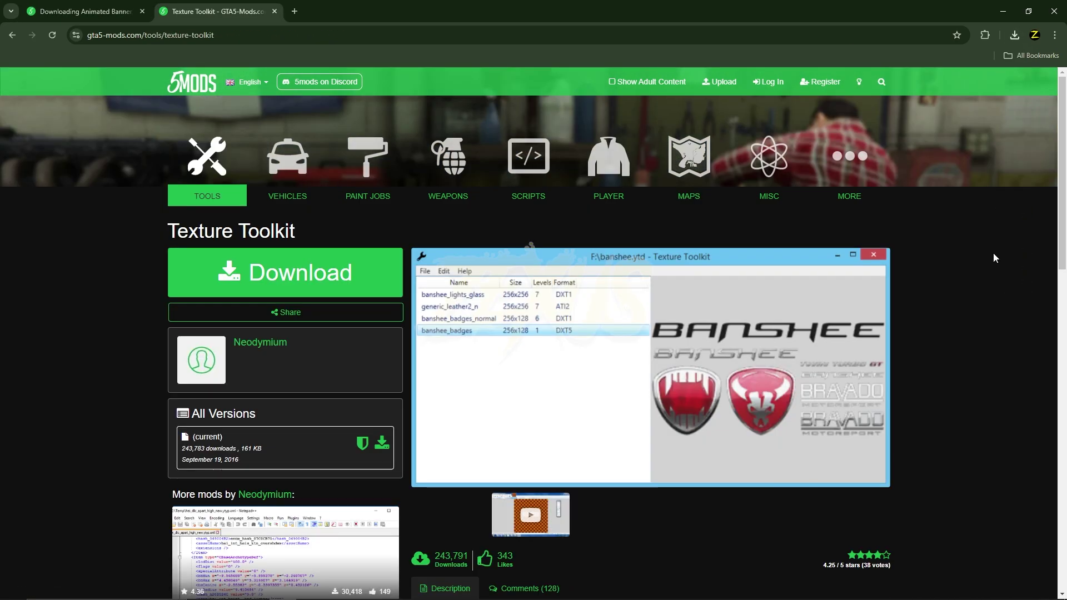
{"action": "key", "text": "ctrl+Tab"}
{"action": "left_click", "coordinate": [281, 270]}
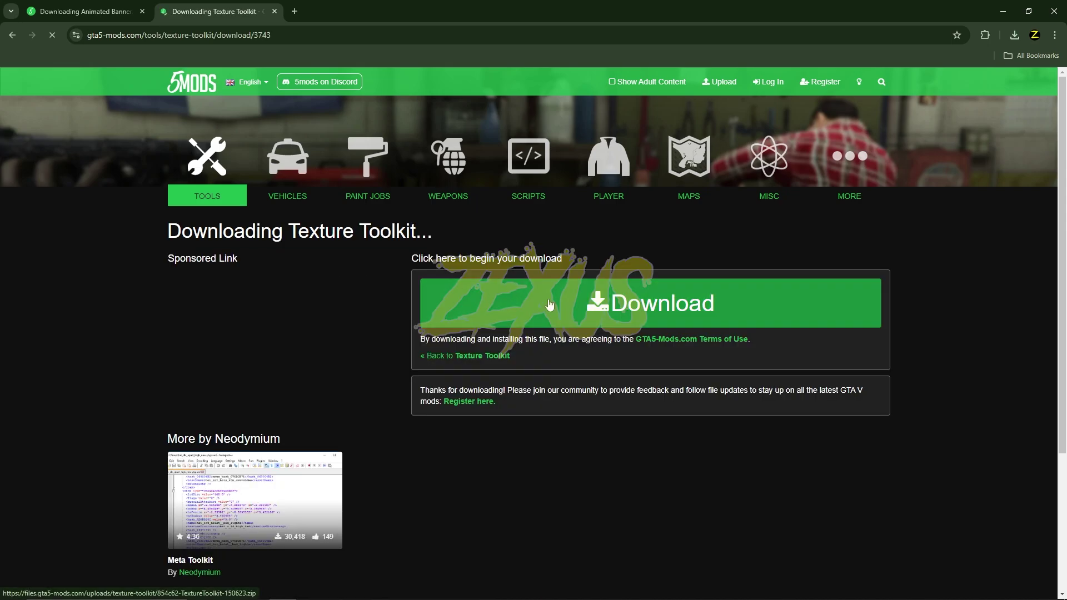
{"action": "left_click", "coordinate": [549, 305]}
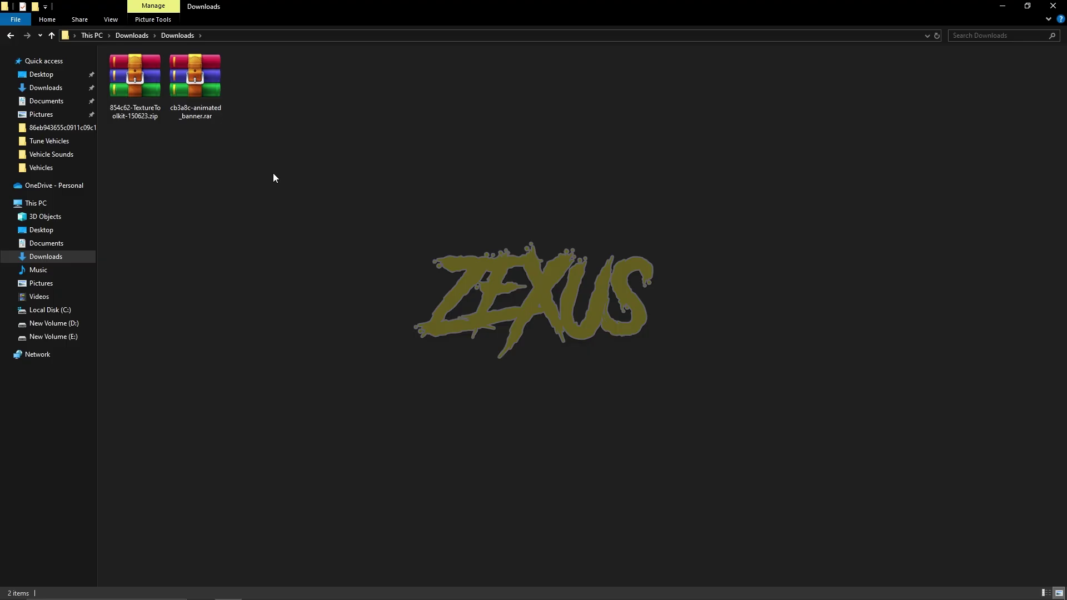
Extract the Texture Toolkit and animated_banner archives into separate folders in Downloads
{"action": "left_click_drag", "start_coordinate": [243, 162], "coordinate": [130, 96]}
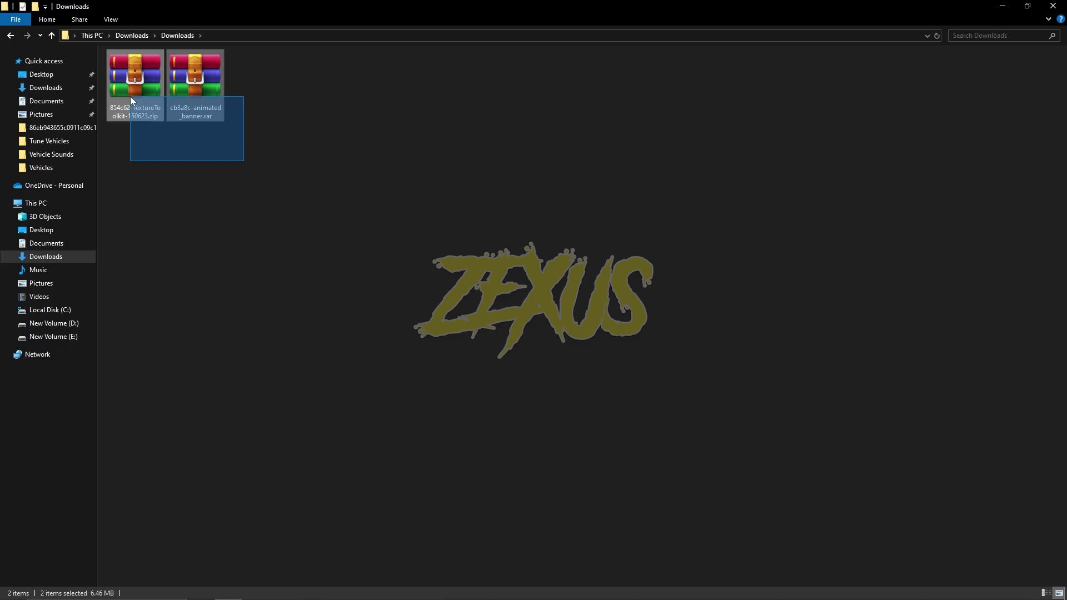
{"action": "right_click", "coordinate": [130, 95]}
{"action": "left_click", "coordinate": [232, 198]}
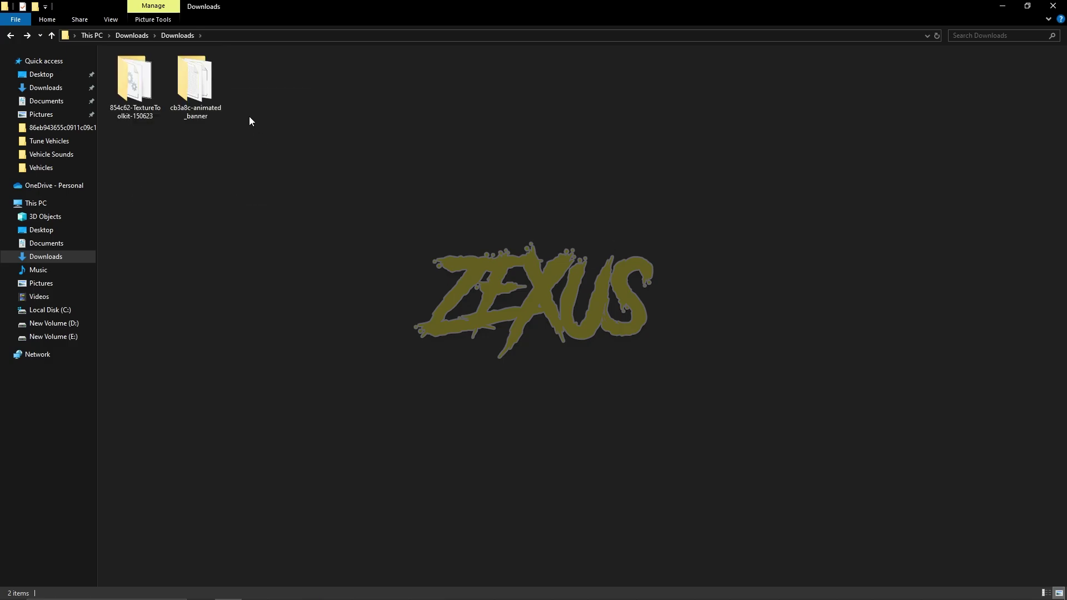
Move the banner_anim folder out of the animated banner's fivem folder into the Downloads folder
{"action": "double_click", "coordinate": [205, 86]}
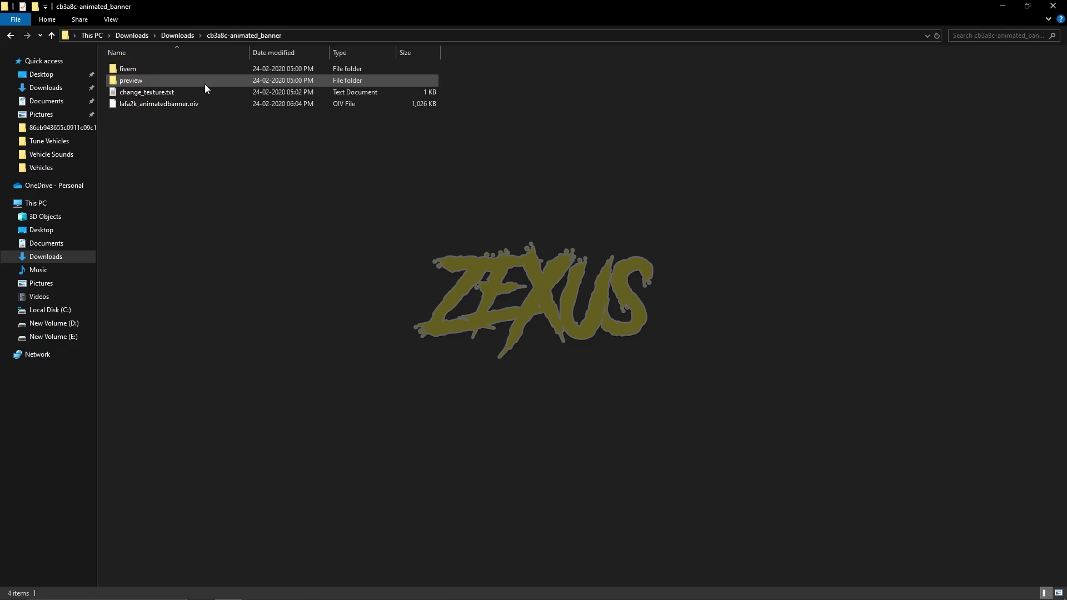
{"action": "double_click", "coordinate": [186, 73]}
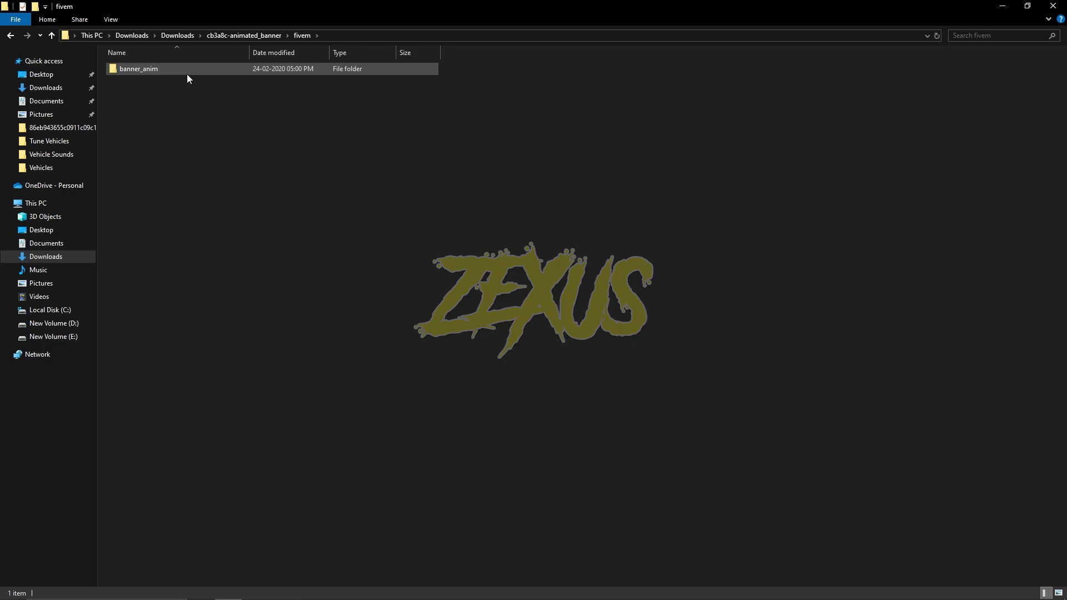
{"action": "left_click", "coordinate": [187, 74]}
{"action": "key", "text": "BackSpace"}
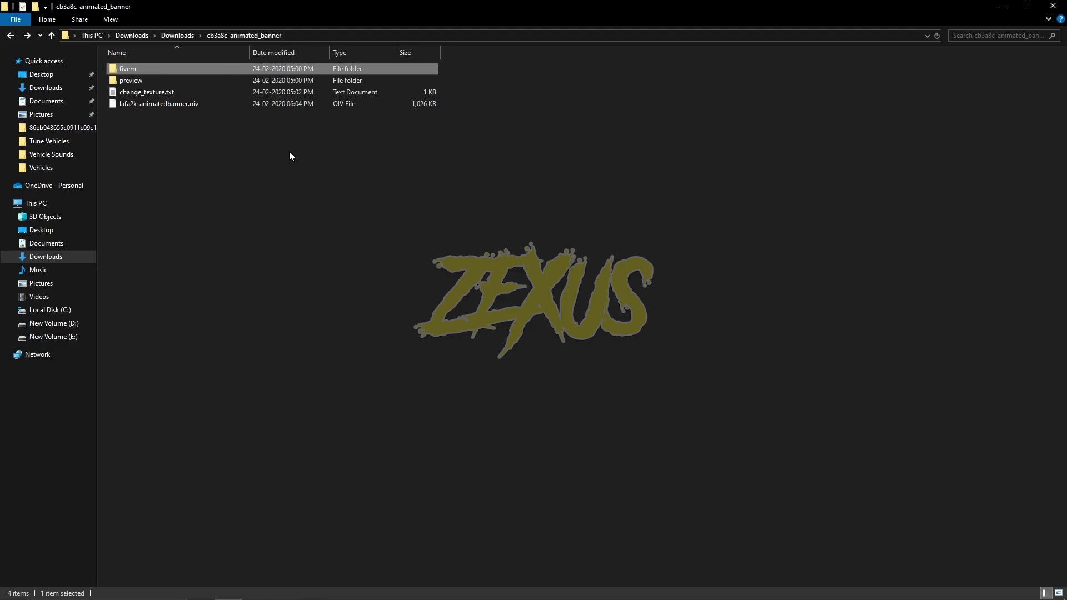
{"action": "key", "text": "BackSpace"}
{"action": "key", "text": "ctrl+v"}
{"action": "left_click", "coordinate": [331, 119]}
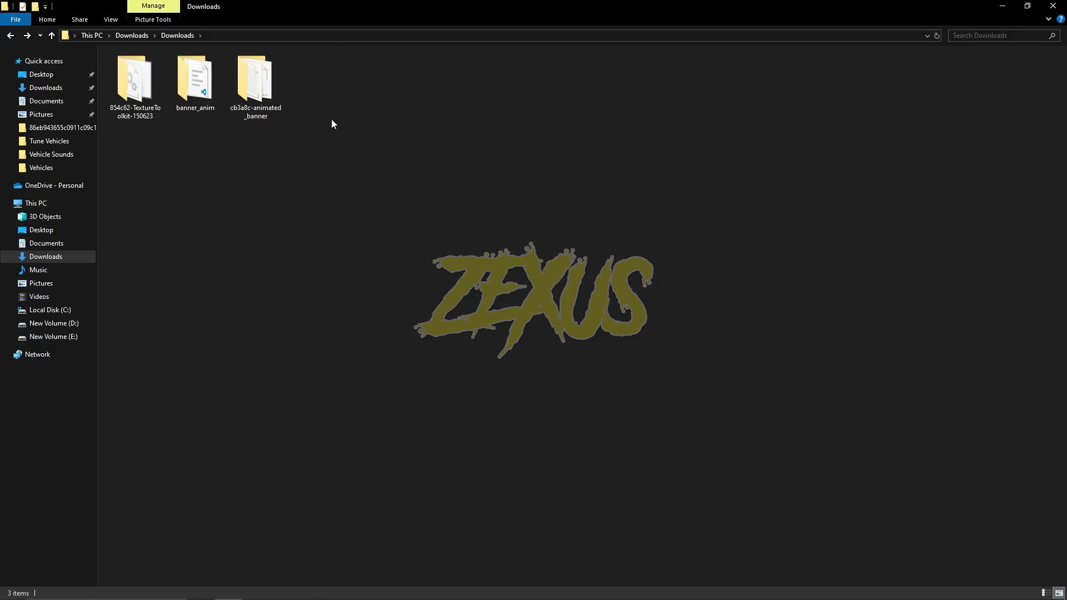
Permanently delete the leftover cb3a8c-animated_banner folder from Downloads
{"action": "left_click", "coordinate": [274, 96]}
{"action": "key", "text": "Delete"}
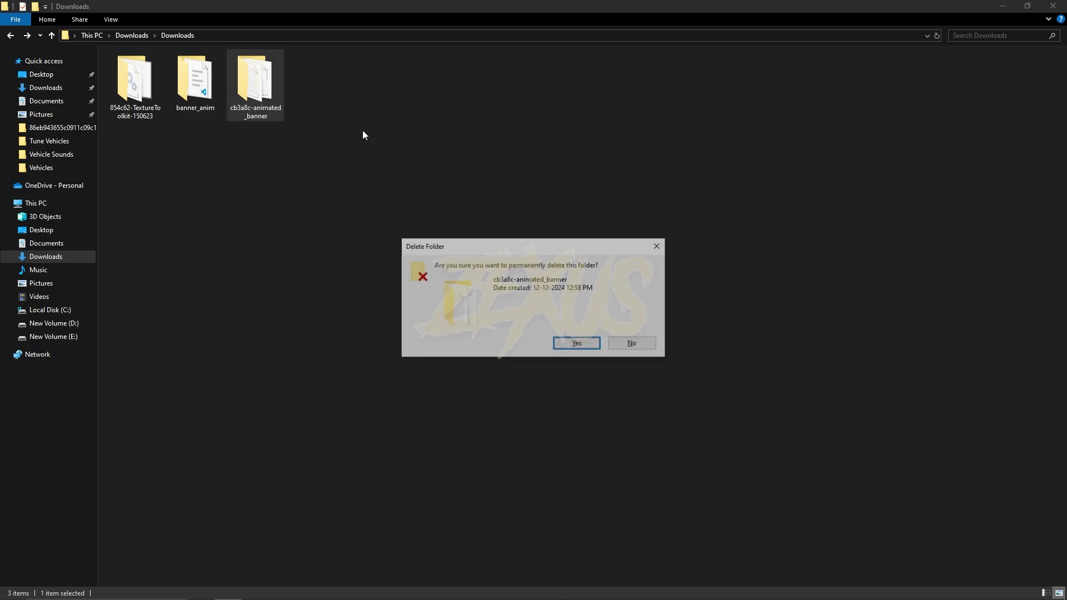
{"action": "key", "text": "Return"}
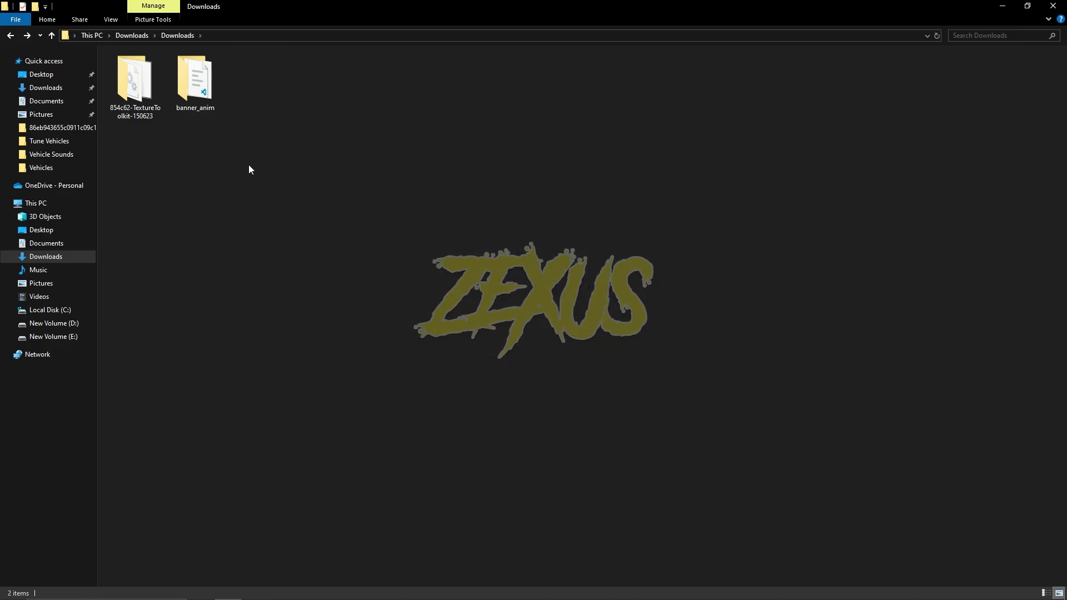
Launch TextureTool.exe from the Texture Toolkit folder and load lafa2k_animation.ytd from the banner_anim stream folder
{"action": "double_click", "coordinate": [138, 81]}
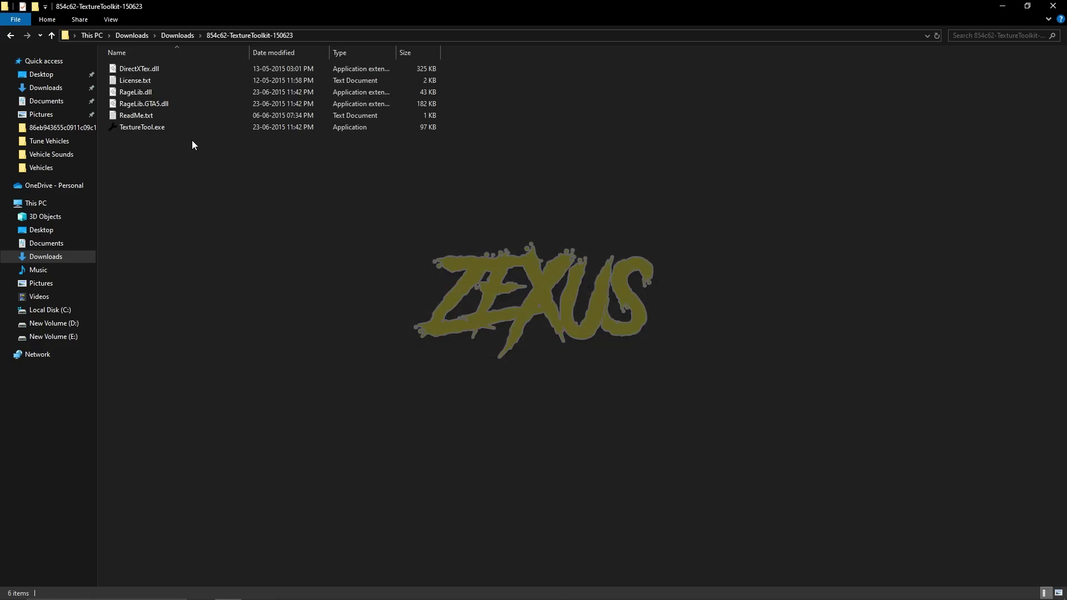
{"action": "double_click", "coordinate": [188, 132]}
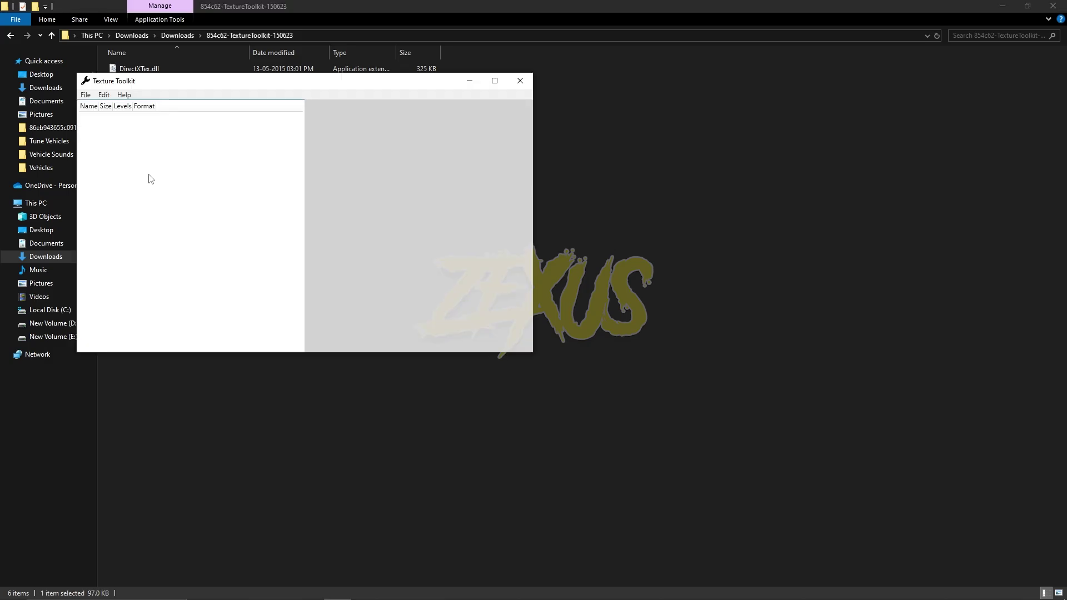
{"action": "left_click", "coordinate": [85, 95]}
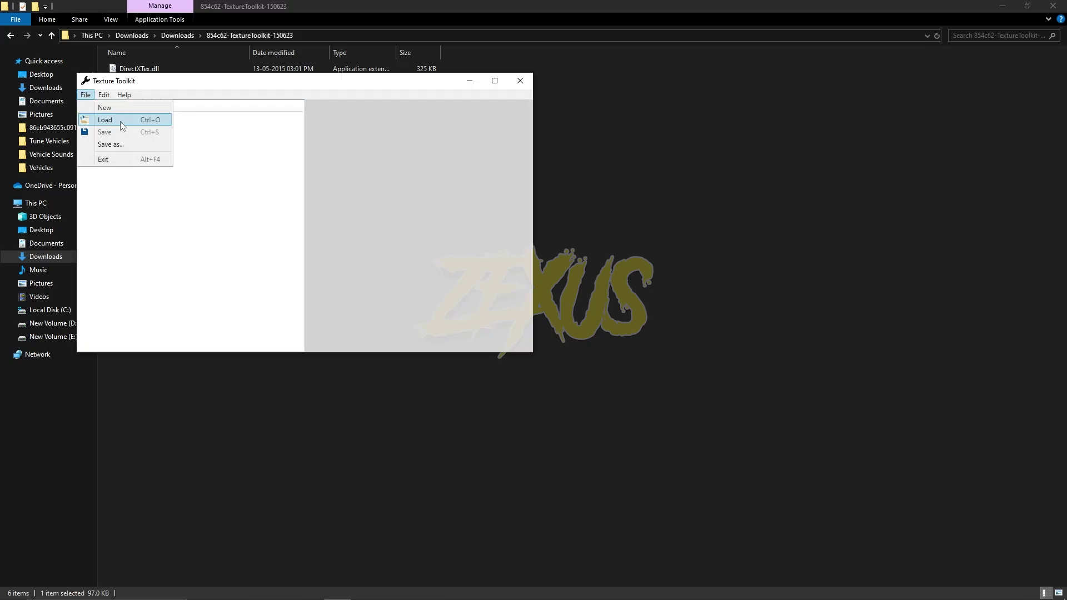
{"action": "left_click", "coordinate": [120, 121]}
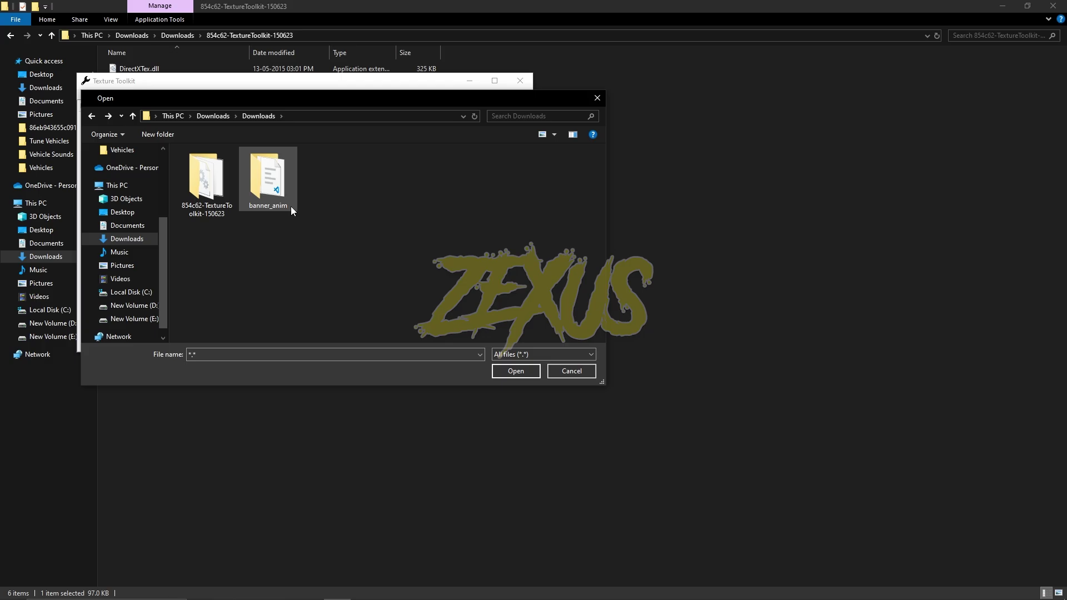
{"action": "double_click", "coordinate": [267, 171]}
{"action": "double_click", "coordinate": [266, 169]}
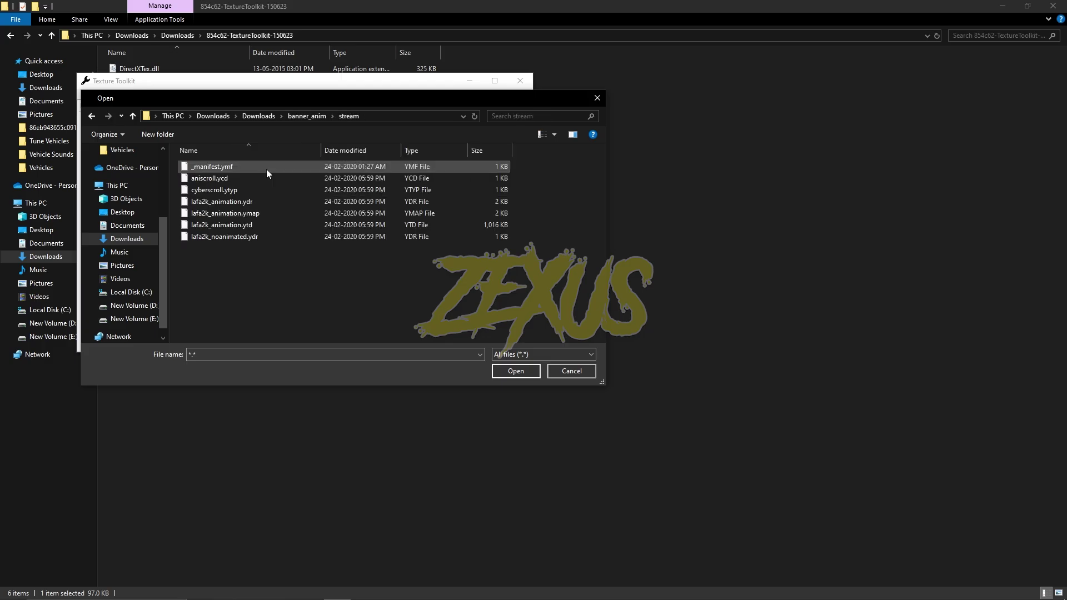
{"action": "left_click", "coordinate": [275, 224]}
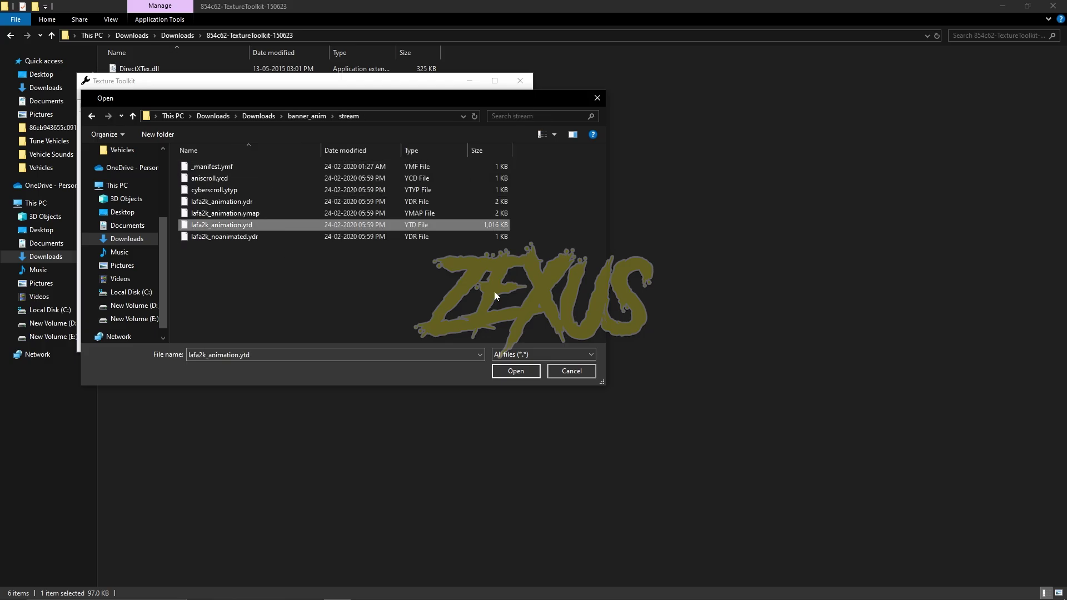
{"action": "left_click", "coordinate": [516, 371]}
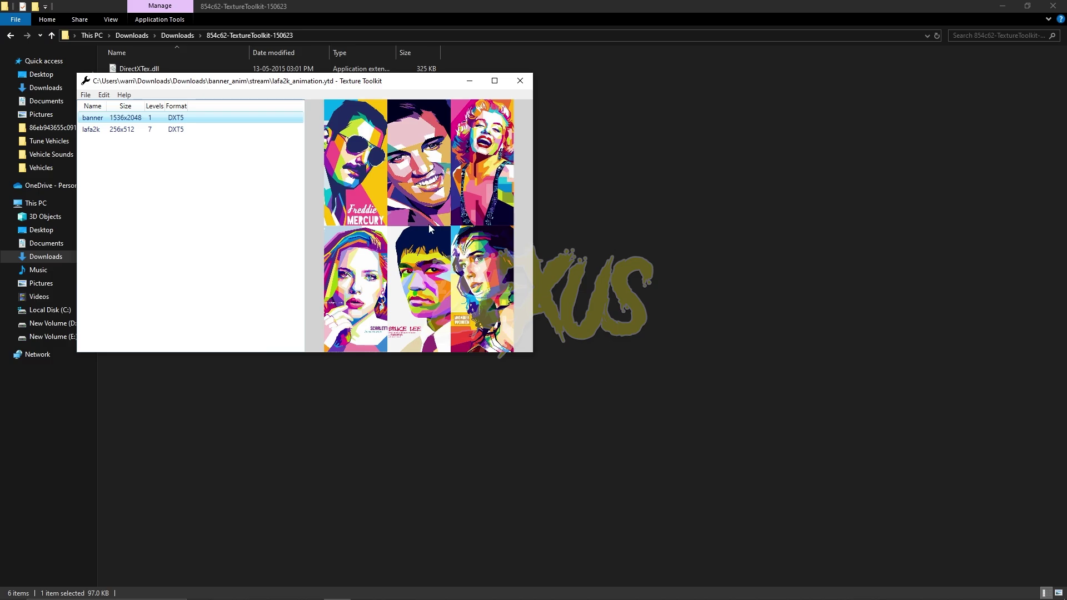
Preview the lafa2k texture, export the banner texture as banner.dds, and return to the Downloads folder in File Explorer
{"action": "left_click", "coordinate": [205, 128]}
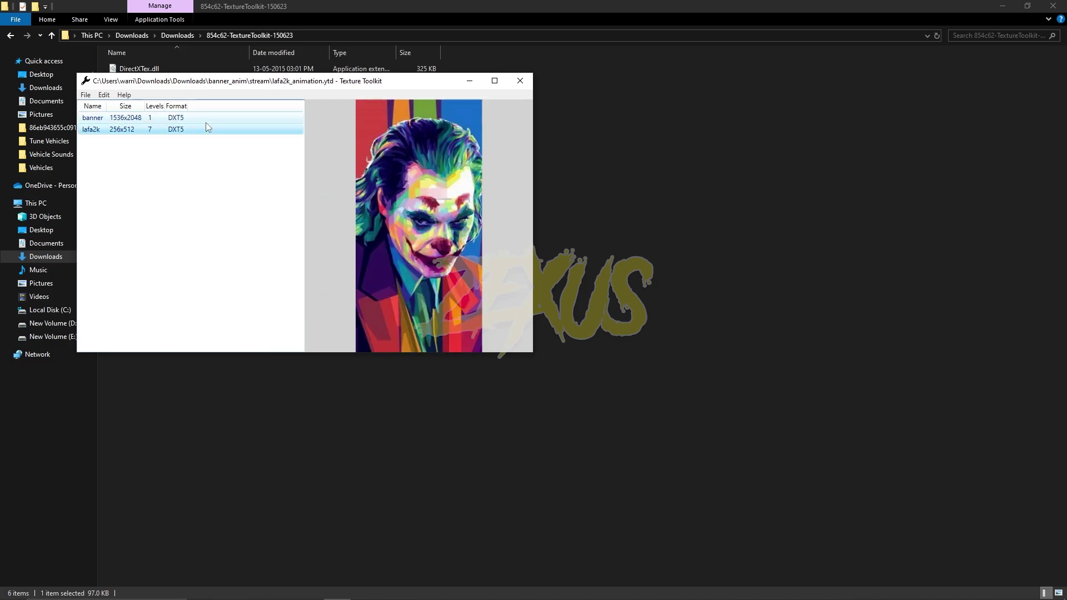
{"action": "left_click", "coordinate": [208, 119]}
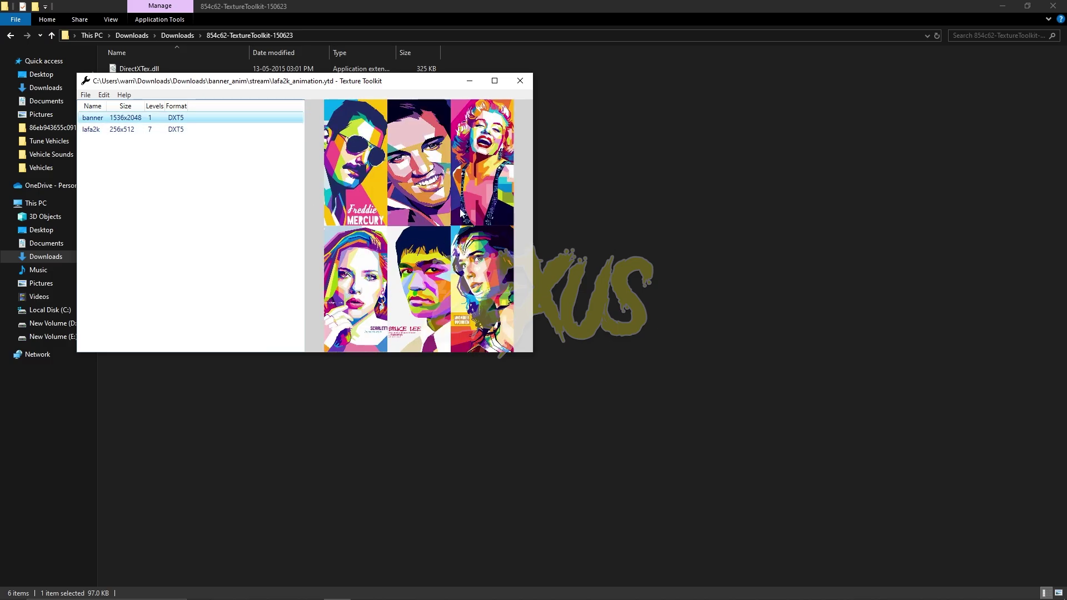
{"action": "left_click", "coordinate": [103, 95]}
{"action": "left_click", "coordinate": [125, 119]}
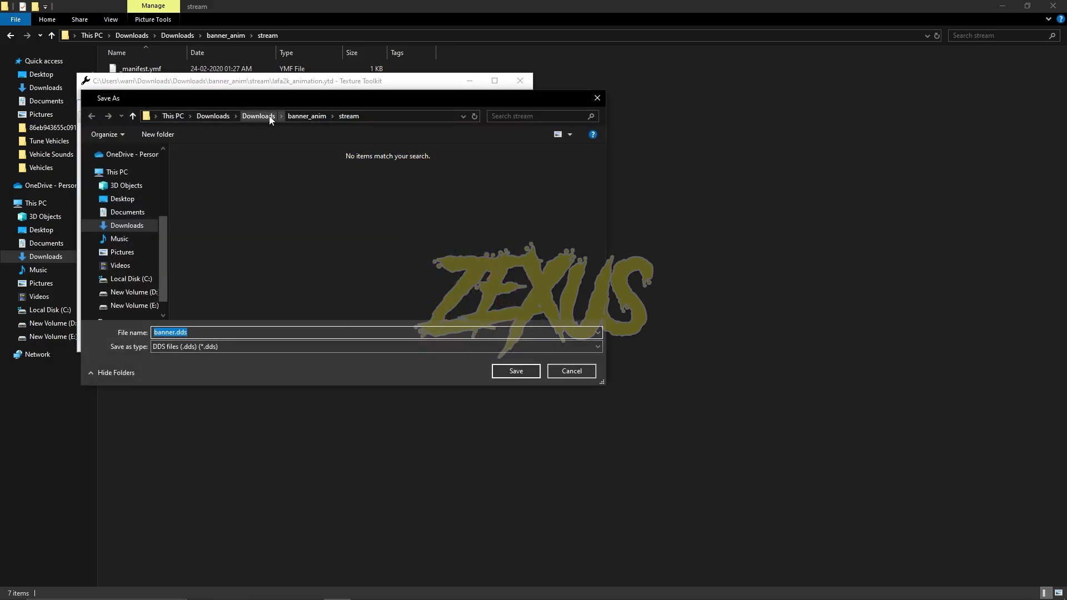
{"action": "left_click", "coordinate": [530, 374]}
{"action": "left_click", "coordinate": [550, 304]}
{"action": "key", "text": "alt+Left"}
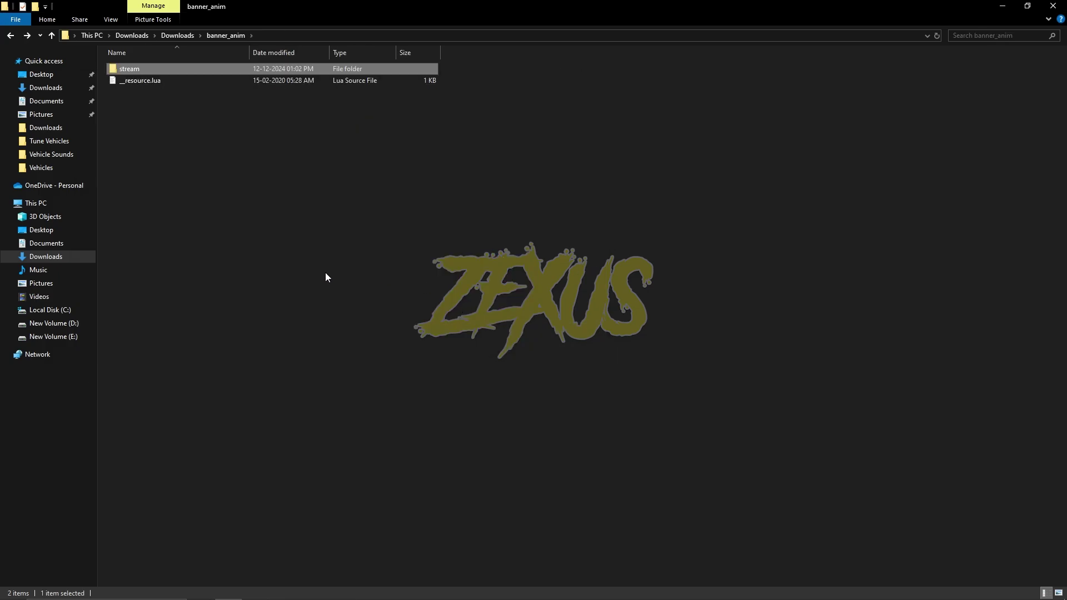
{"action": "key", "text": "alt+Up"}
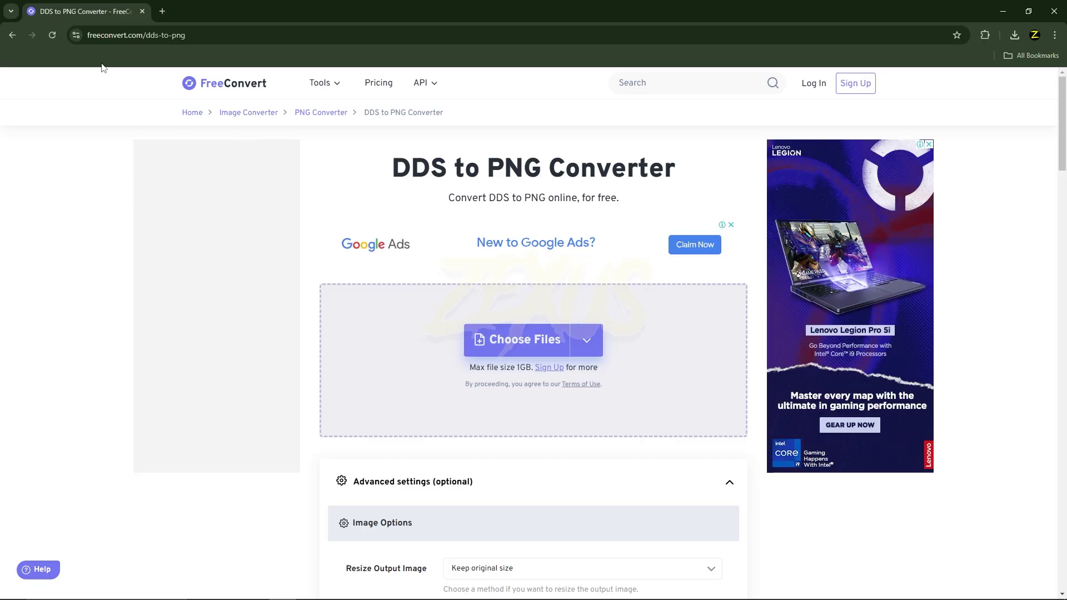
Convert banner.dds to PNG with the FreeConvert DDS to PNG Converter and download the resulting banner.png
{"action": "left_click", "coordinate": [520, 332]}
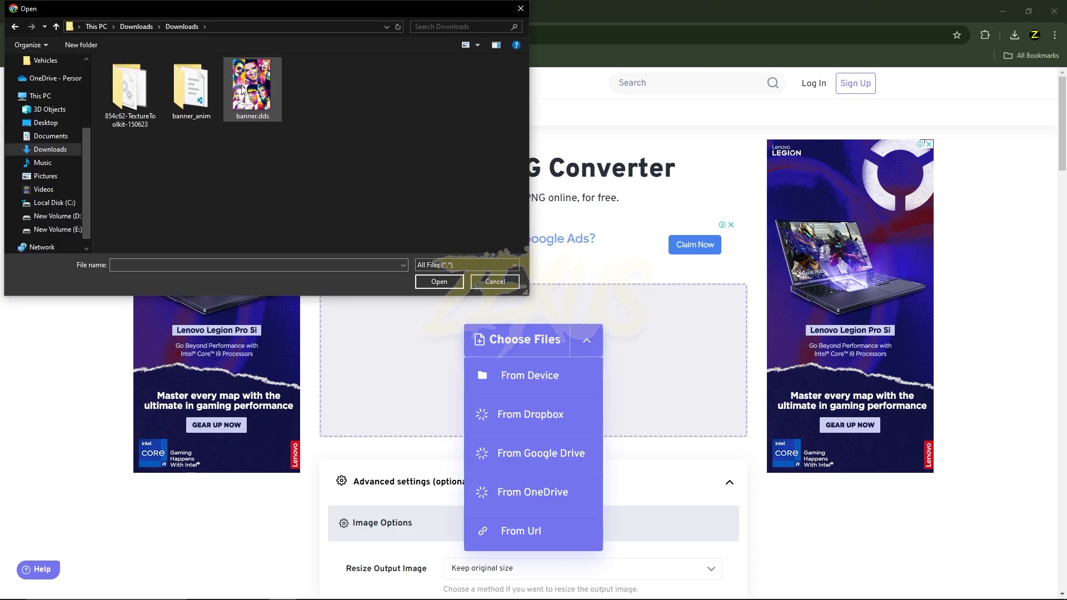
{"action": "left_click", "coordinate": [444, 283]}
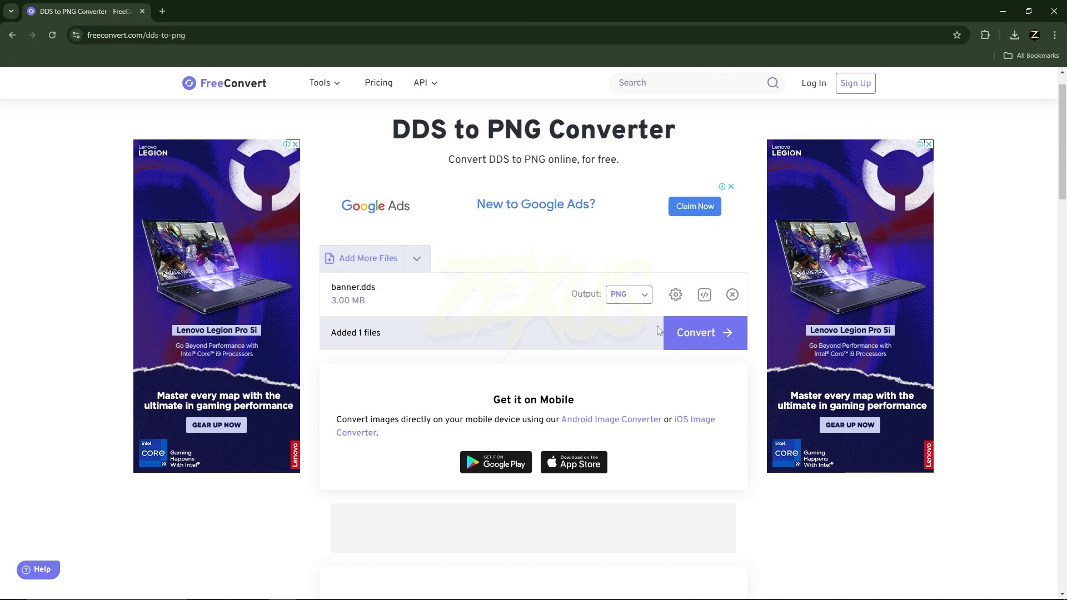
{"action": "left_click", "coordinate": [693, 331]}
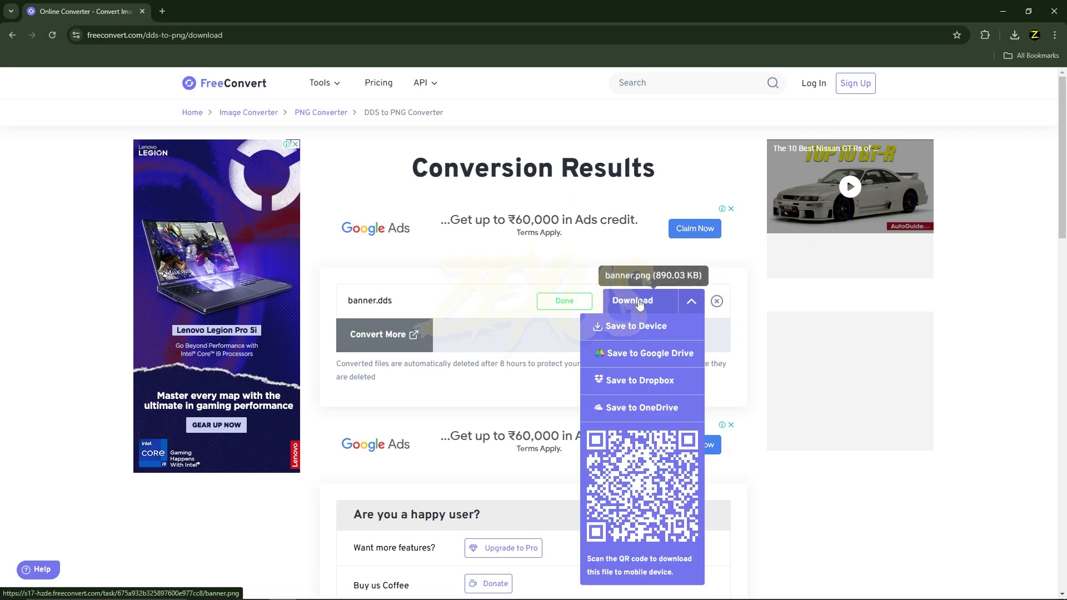
{"action": "left_click", "coordinate": [639, 300]}
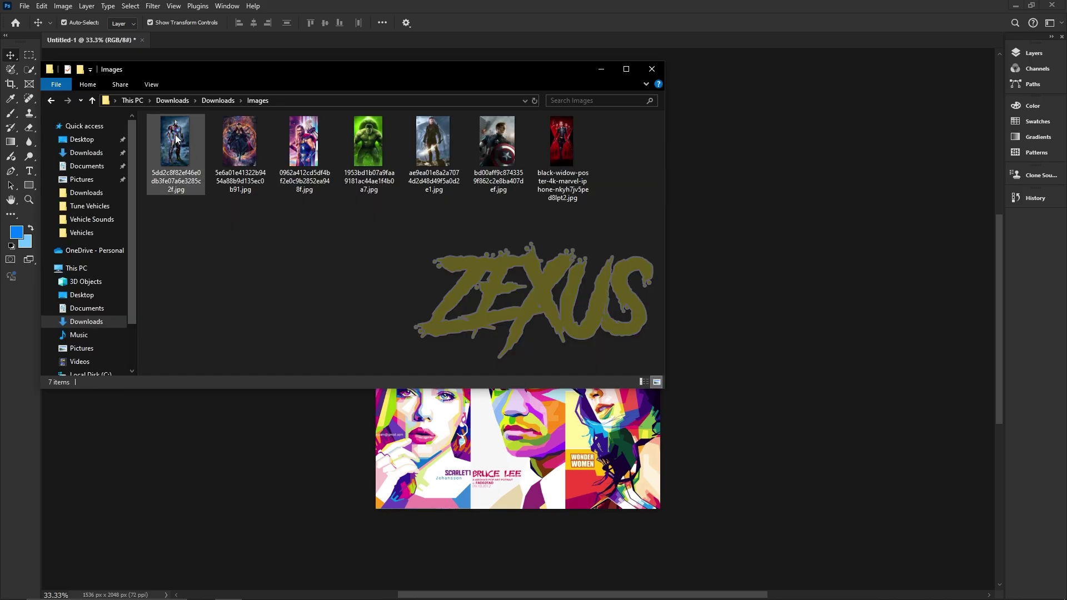
Place the Iron Man image over the banner's upper-left panel in Photoshop and stretch it to fill the panel, at about 94% width
{"action": "left_click_drag", "start_coordinate": [176, 139], "coordinate": [439, 421]}
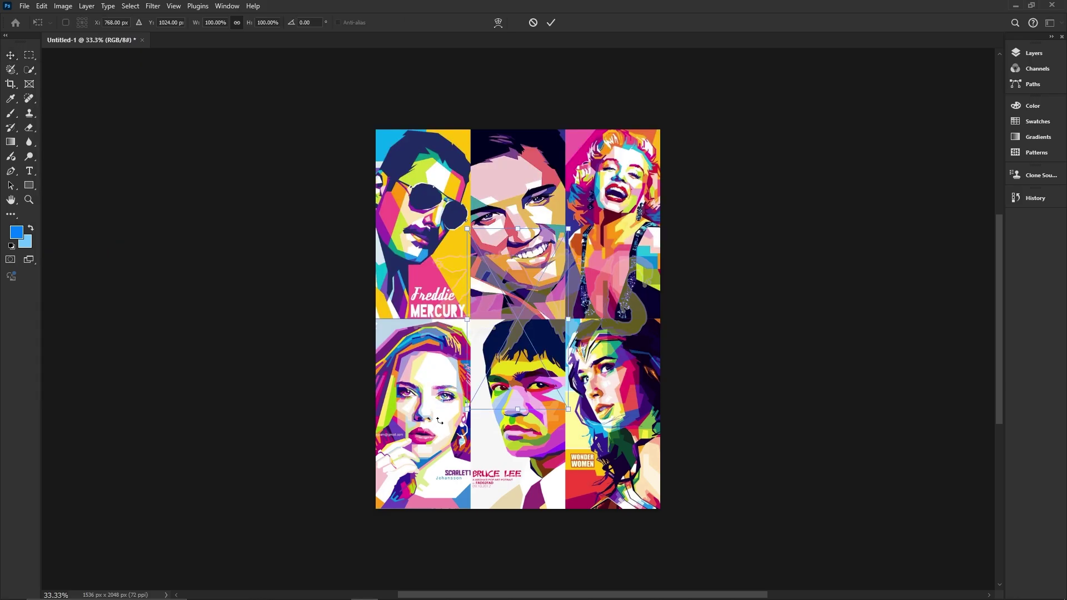
{"action": "left_click_drag", "start_coordinate": [520, 332], "coordinate": [430, 232]}
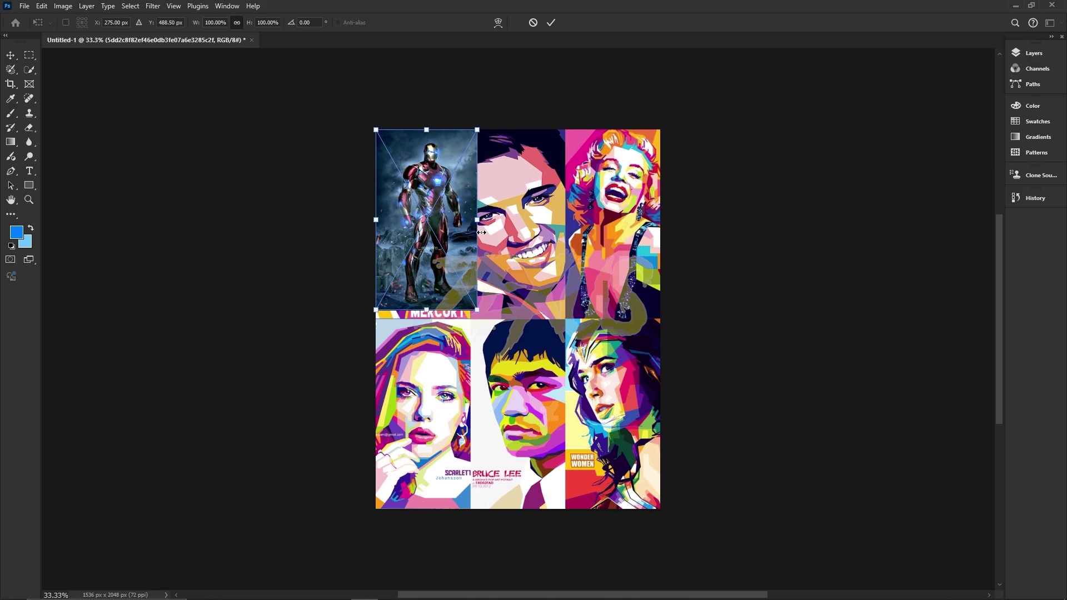
{"action": "left_click", "coordinate": [551, 24]}
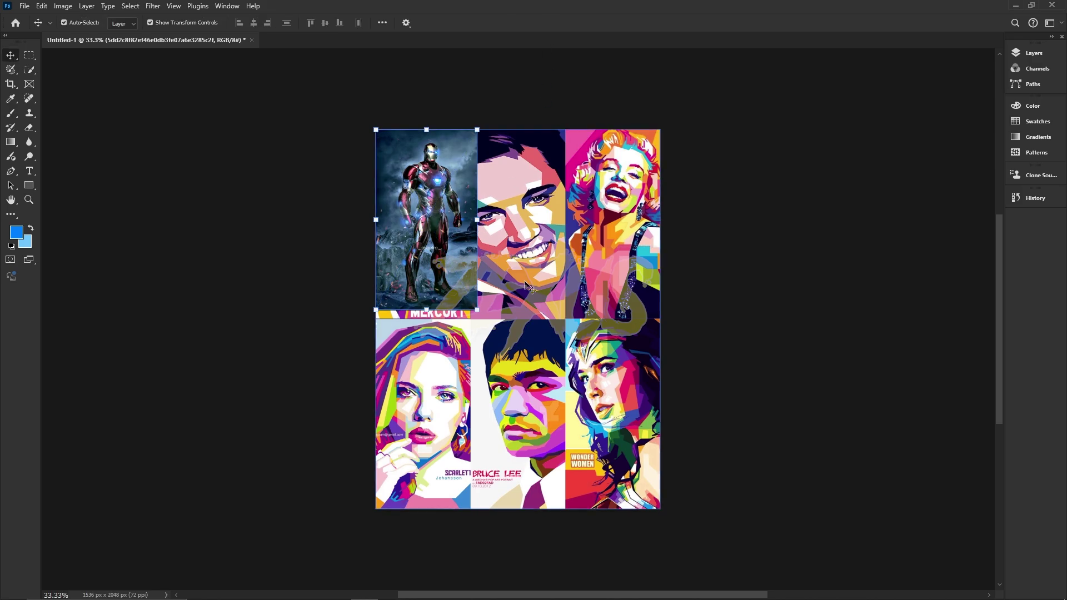
{"action": "left_click_drag", "start_coordinate": [477, 220], "coordinate": [471, 219]}
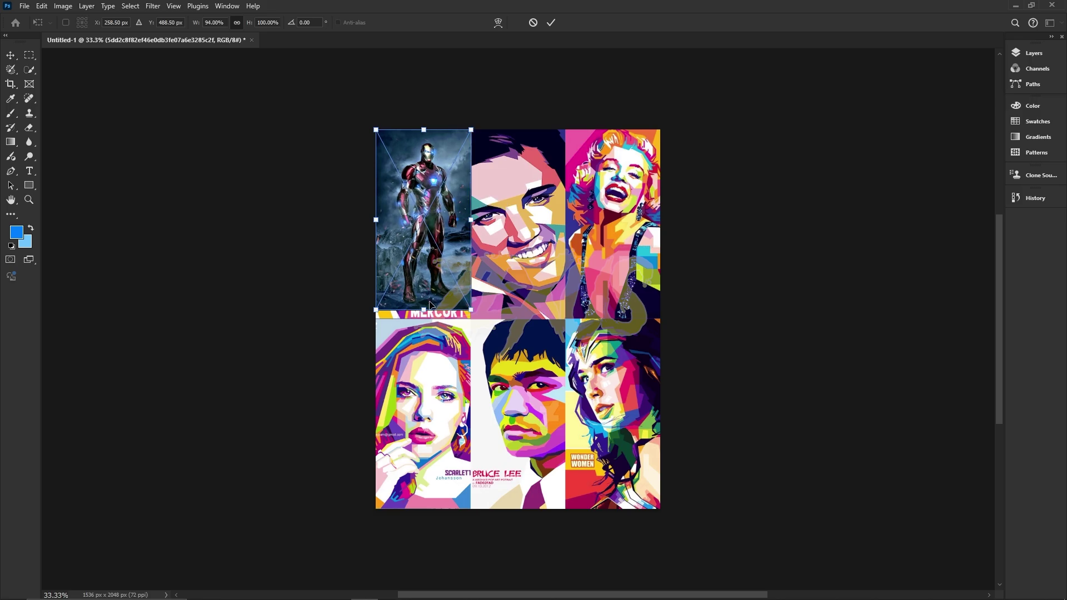
{"action": "left_click_drag", "start_coordinate": [432, 304], "coordinate": [431, 314]}
{"action": "left_click", "coordinate": [550, 23]}
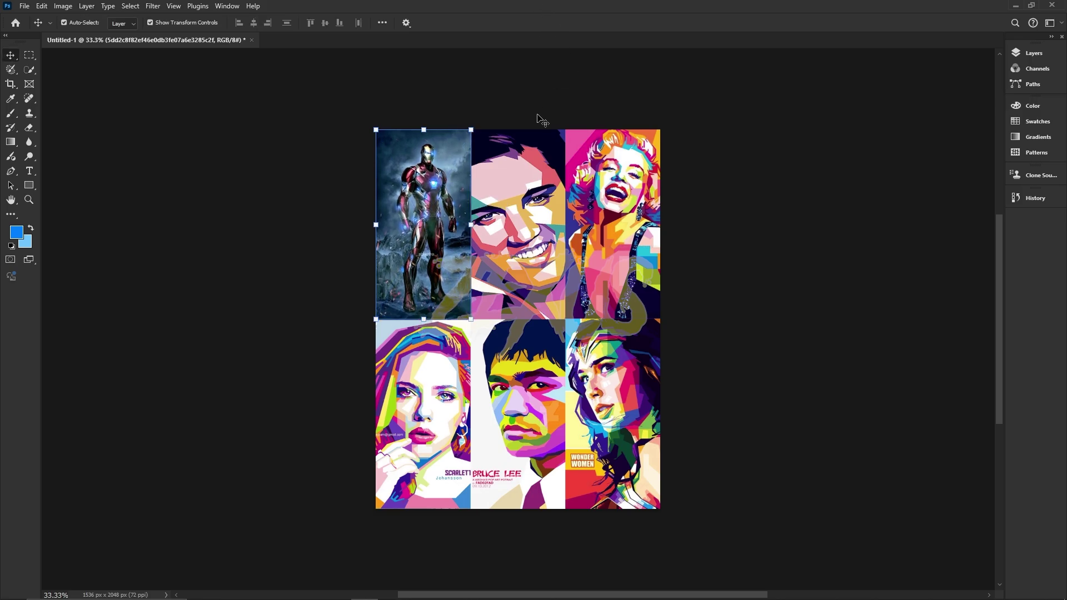
{"action": "left_click", "coordinate": [542, 120]}
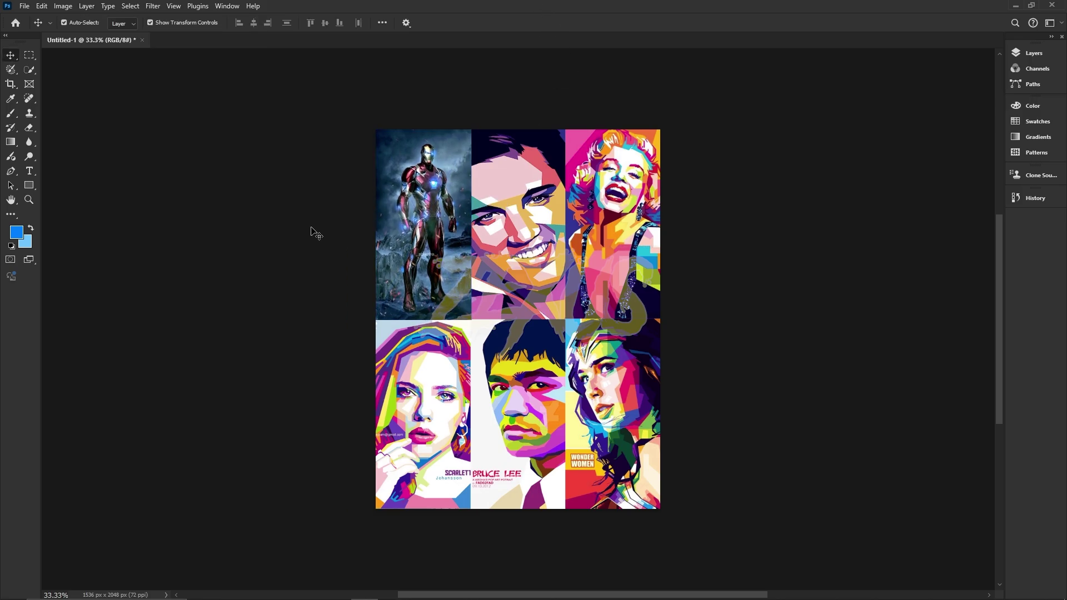
Place the Hawkeye image over the banner's upper-middle panel and stretch it to fill the panel, at about 69% width and 93% height
{"action": "key", "text": "alt+Tab"}
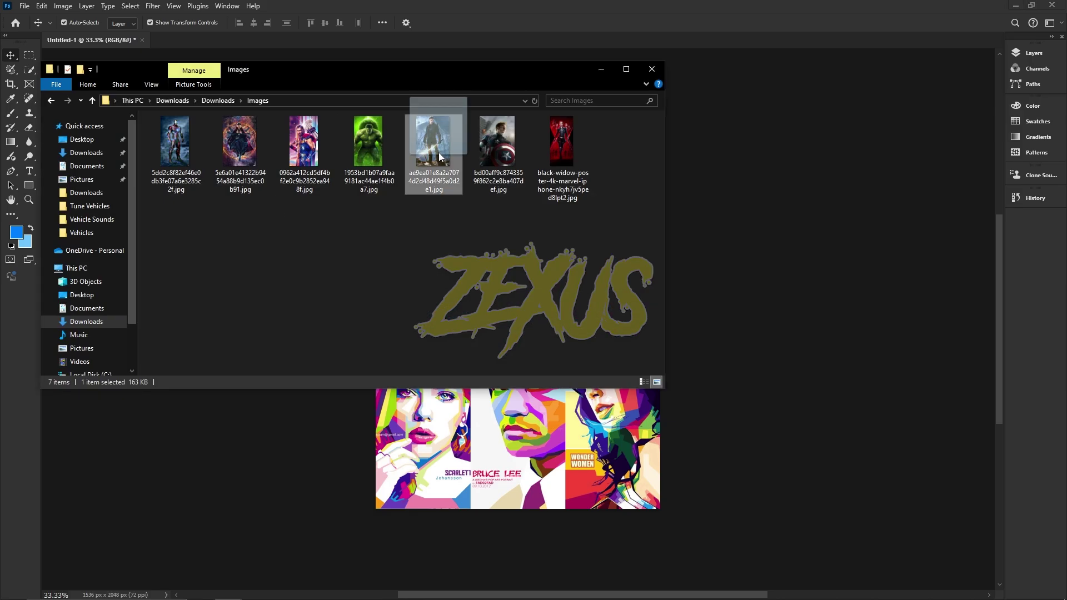
{"action": "left_click_drag", "start_coordinate": [436, 143], "coordinate": [523, 439]}
{"action": "left_click_drag", "start_coordinate": [519, 312], "coordinate": [539, 224]}
{"action": "mouse_move", "coordinate": [607, 334]}
{"action": "left_mouse_down"}
{"action": "mouse_move", "coordinate": [588, 305]}
{"action": "mouse_move", "coordinate": [597, 319]}
{"action": "left_mouse_up"}
{"action": "left_click_drag", "start_coordinate": [594, 236], "coordinate": [566, 229]}
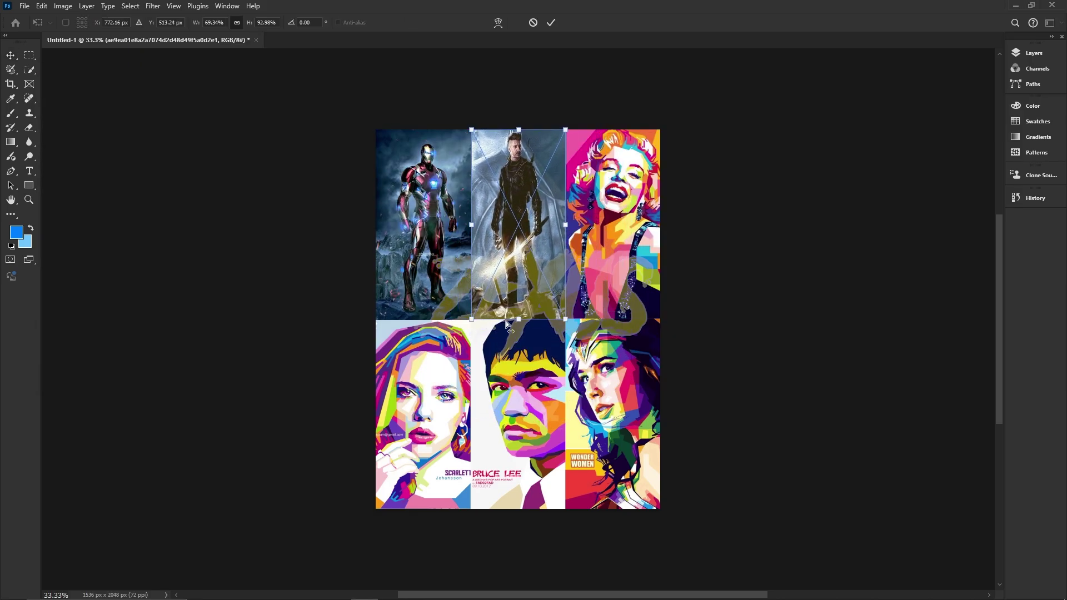
{"action": "left_click_drag", "start_coordinate": [518, 320], "coordinate": [518, 322]}
{"action": "left_click", "coordinate": [553, 28]}
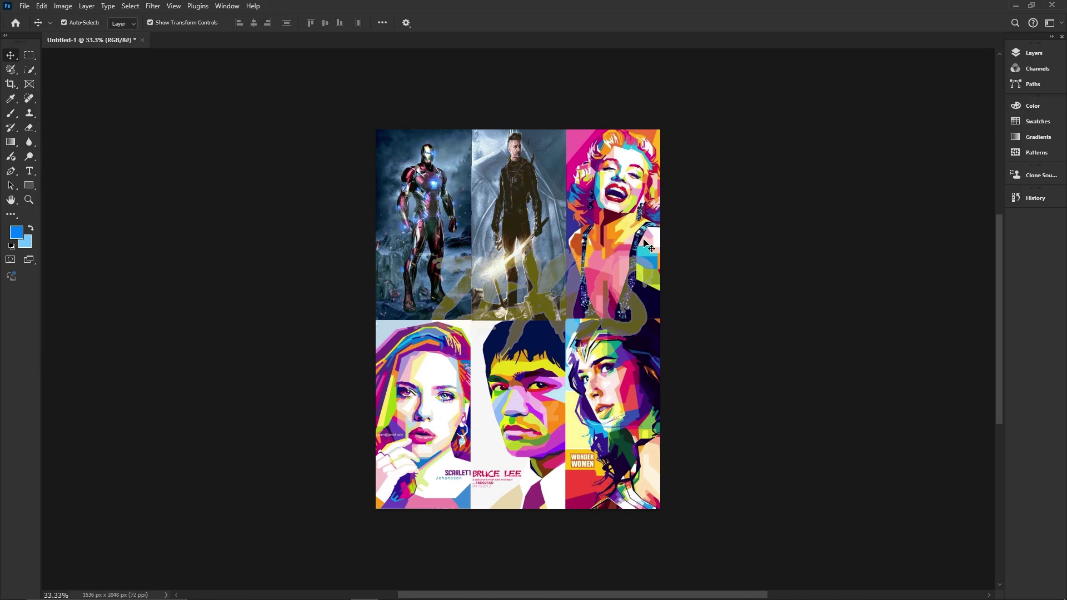
Place the Hulk image over the banner's upper-right panel and stretch it to fill the panel
{"action": "key", "text": "alt+Tab"}
{"action": "left_click_drag", "start_coordinate": [517, 142], "coordinate": [534, 433]}
{"action": "scroll", "coordinate": [534, 356], "scroll_direction": "up", "scroll_amount": 1}
{"action": "left_click_drag", "start_coordinate": [535, 367], "coordinate": [611, 203]}
{"action": "left_click_drag", "start_coordinate": [637, 243], "coordinate": [712, 349]}
{"action": "key", "text": "Return"}
{"action": "scroll", "coordinate": [713, 350], "scroll_direction": "up", "scroll_amount": 5}
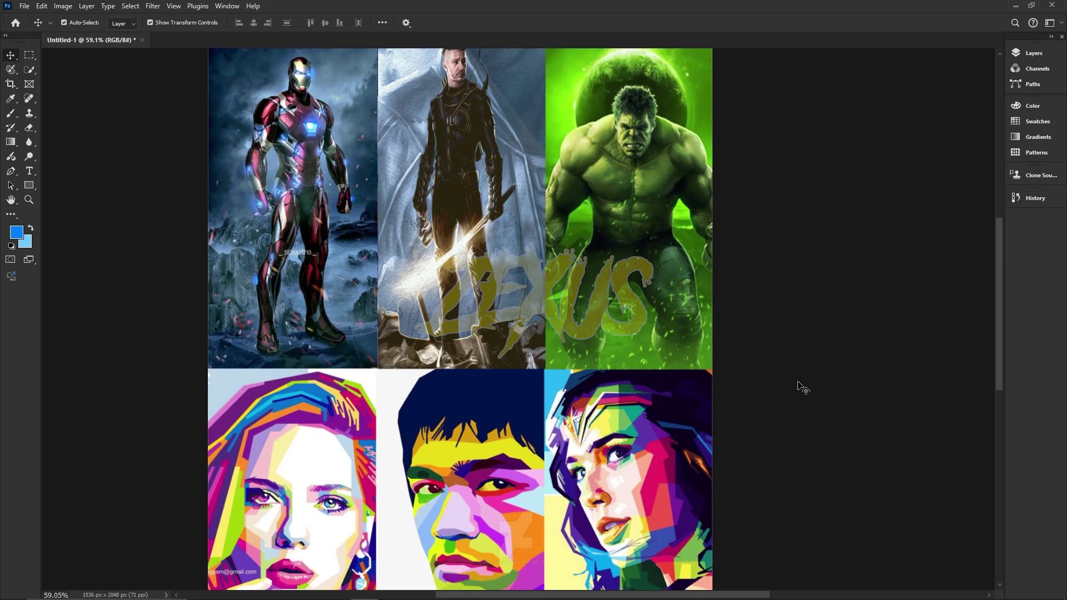
{"action": "scroll", "coordinate": [778, 367], "scroll_direction": "down", "scroll_amount": 7}
{"action": "scroll", "coordinate": [602, 188], "scroll_direction": "up", "scroll_amount": 4}
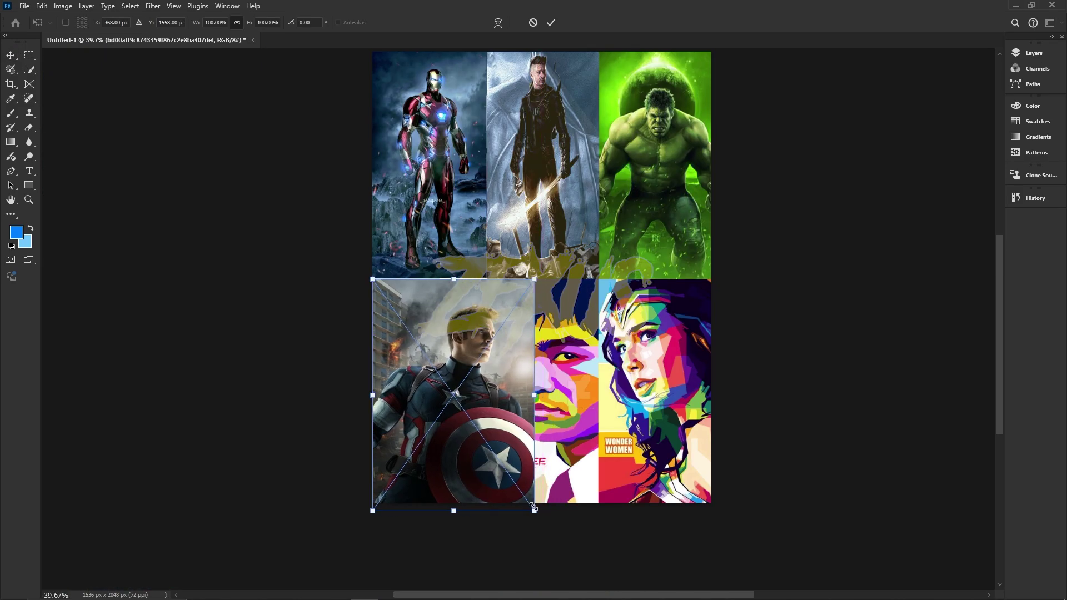
Fit the Captain America image to the banner's lower-left panel, at about 70% width and 97% height
{"action": "left_click_drag", "start_coordinate": [534, 507], "coordinate": [432, 504]}
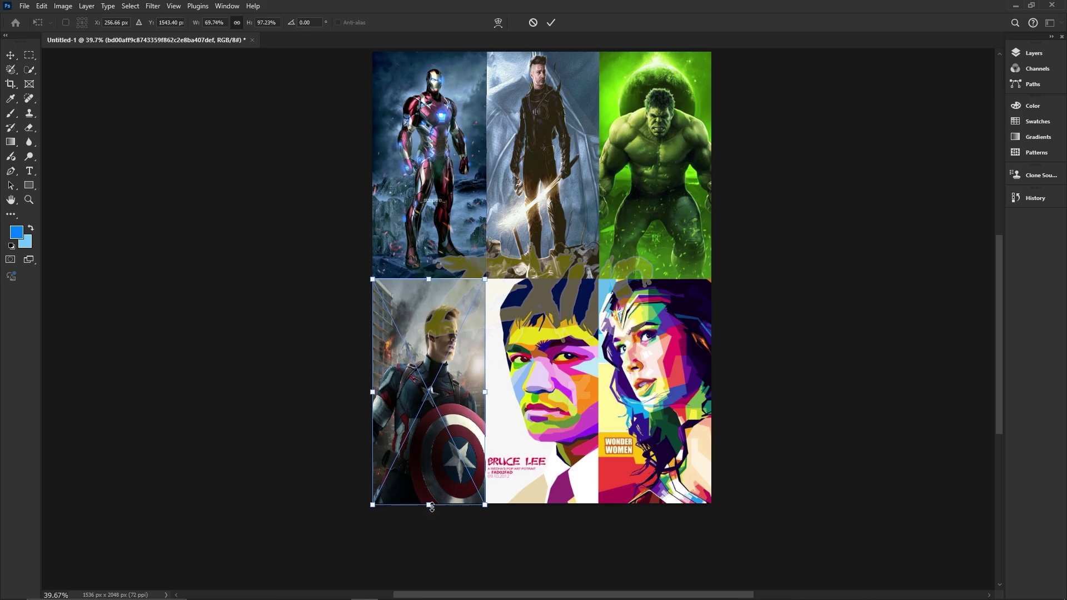
{"action": "key", "text": "Return"}
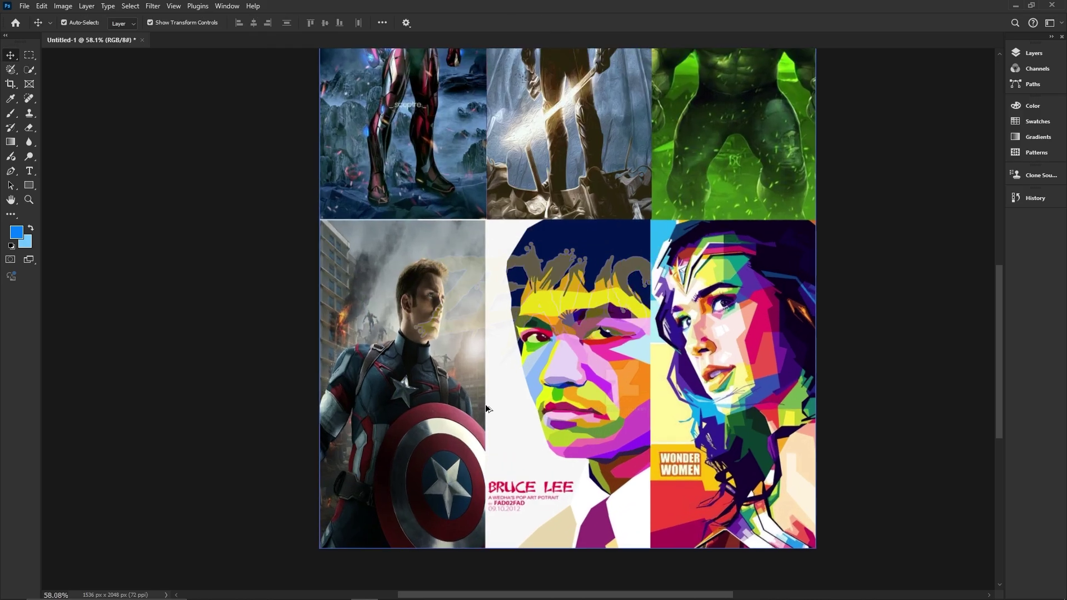
{"action": "scroll", "coordinate": [660, 301], "scroll_direction": "down", "scroll_amount": 5}
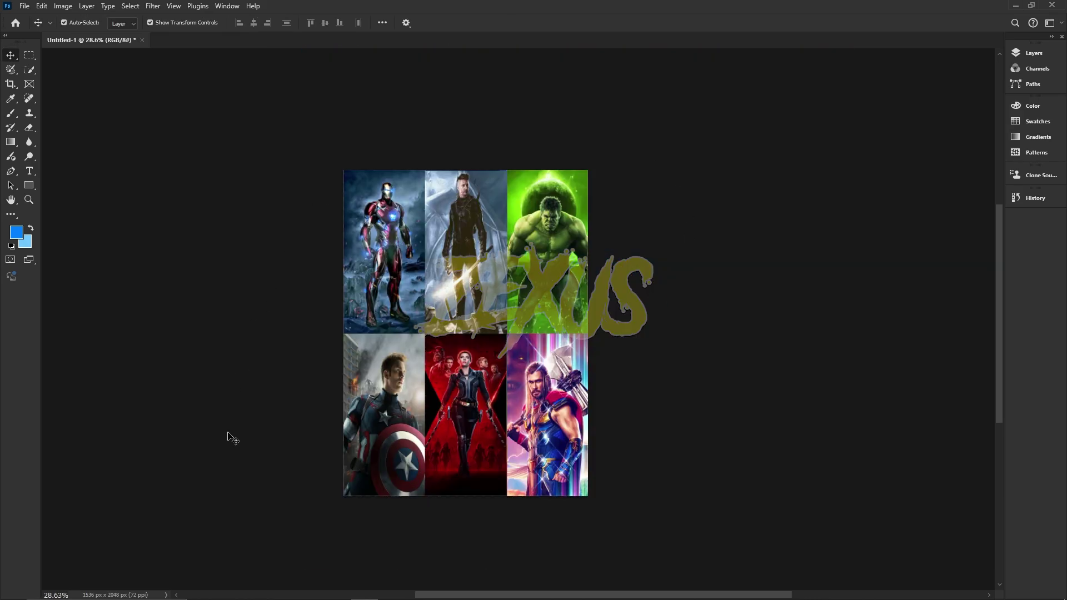
Export the composed banner as banner1.png, and delete the old banner.png and banner.dds from the Downloads folder
{"action": "left_click", "coordinate": [24, 6]}
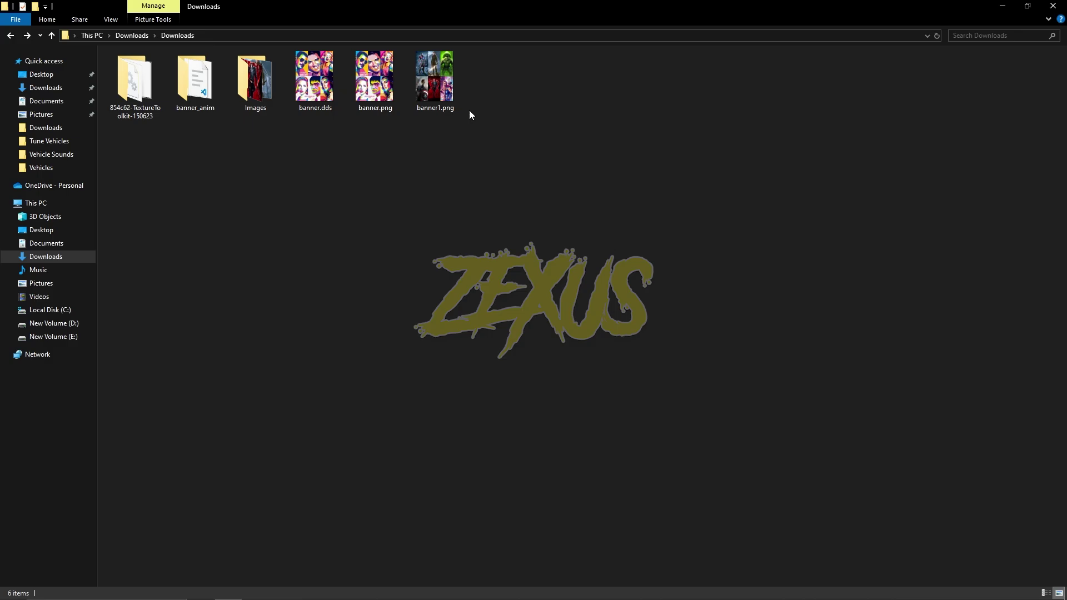
{"action": "left_click", "coordinate": [384, 102]}
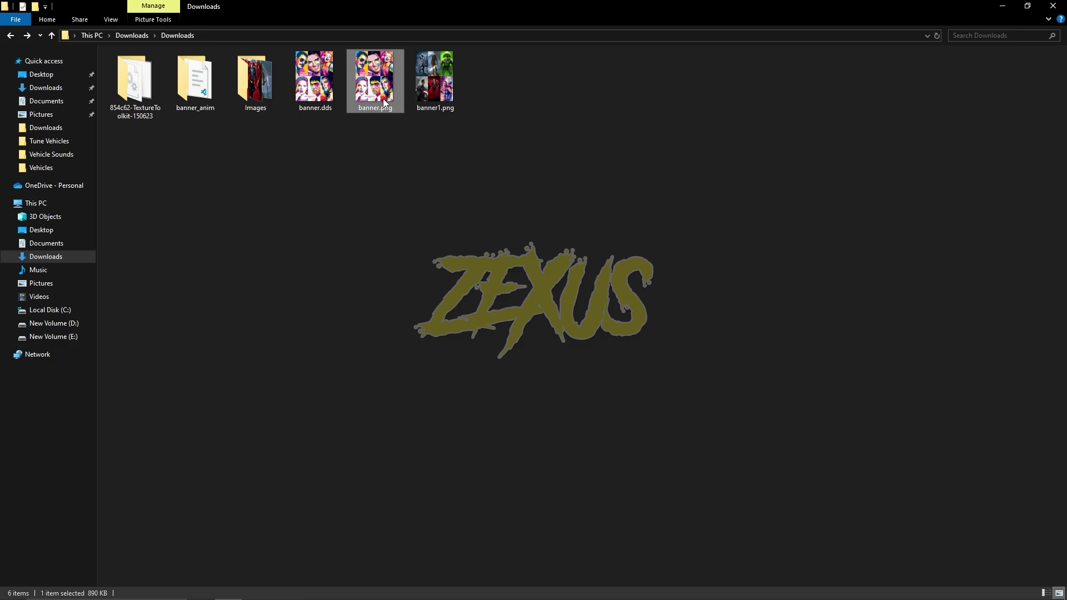
{"action": "key", "text": "Delete"}
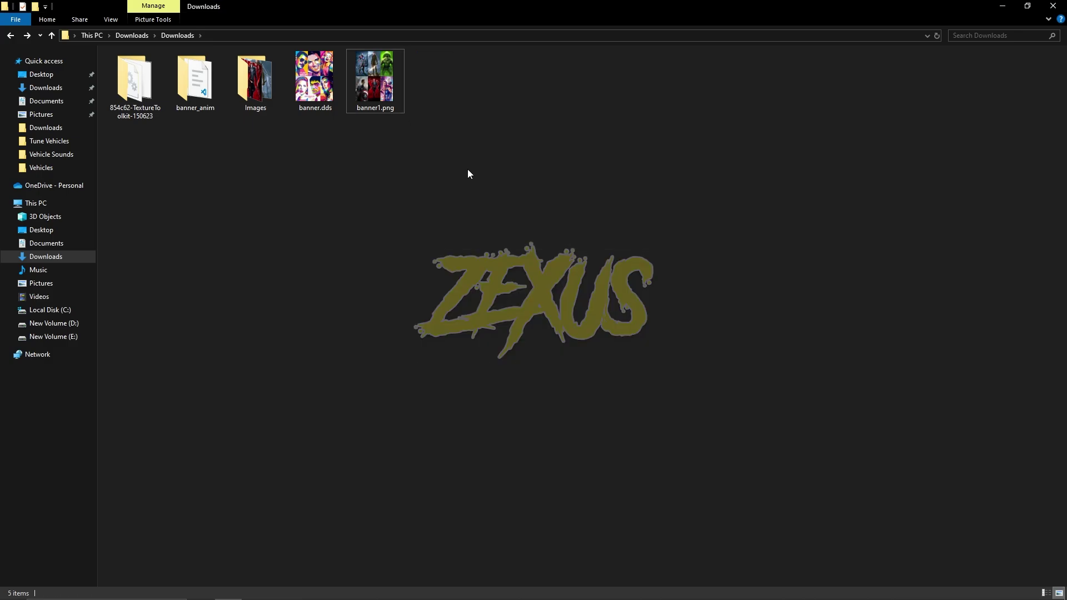
{"action": "left_click", "coordinate": [308, 108]}
{"action": "key", "text": "shift+Delete"}
{"action": "key", "text": "Return"}
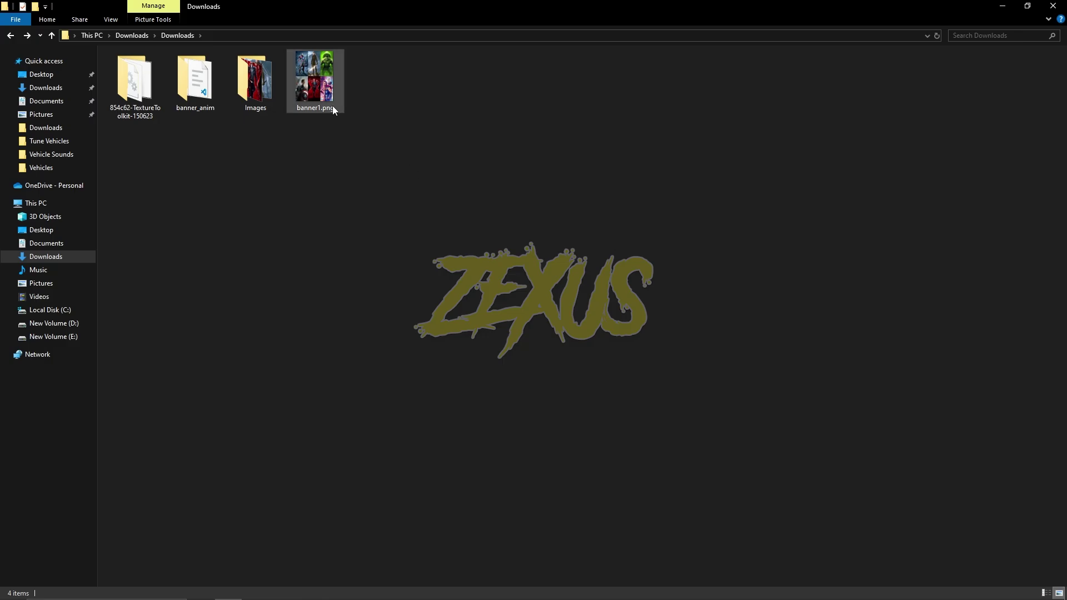
Convert banner1.png to DDS with the HiCompress PNG to DDS Converter and download the result
{"action": "key", "text": "alt+Tab"}
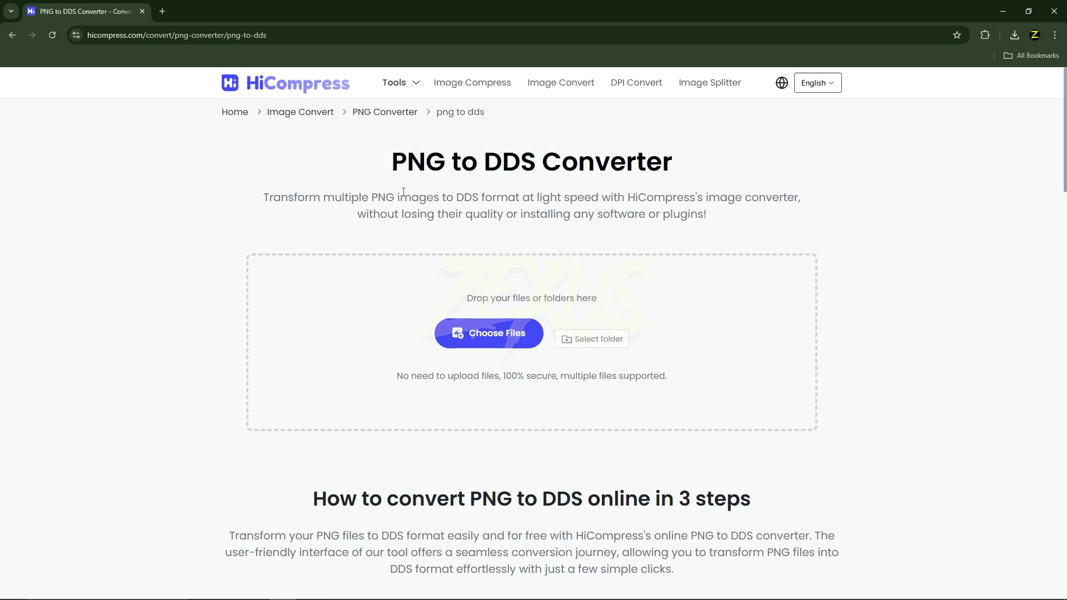
{"action": "left_click", "coordinate": [480, 345]}
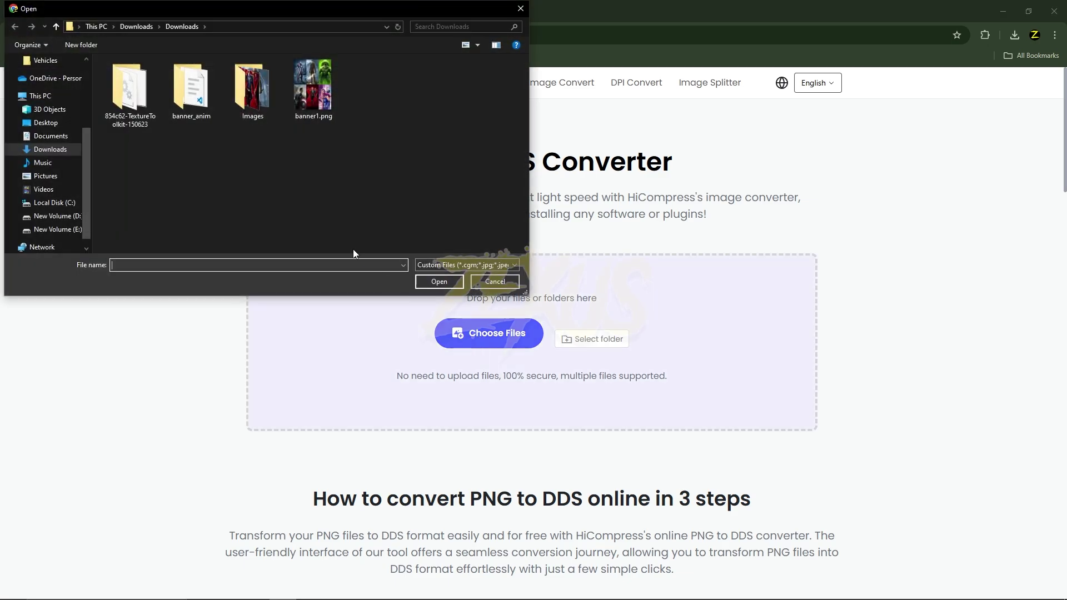
{"action": "double_click", "coordinate": [315, 89]}
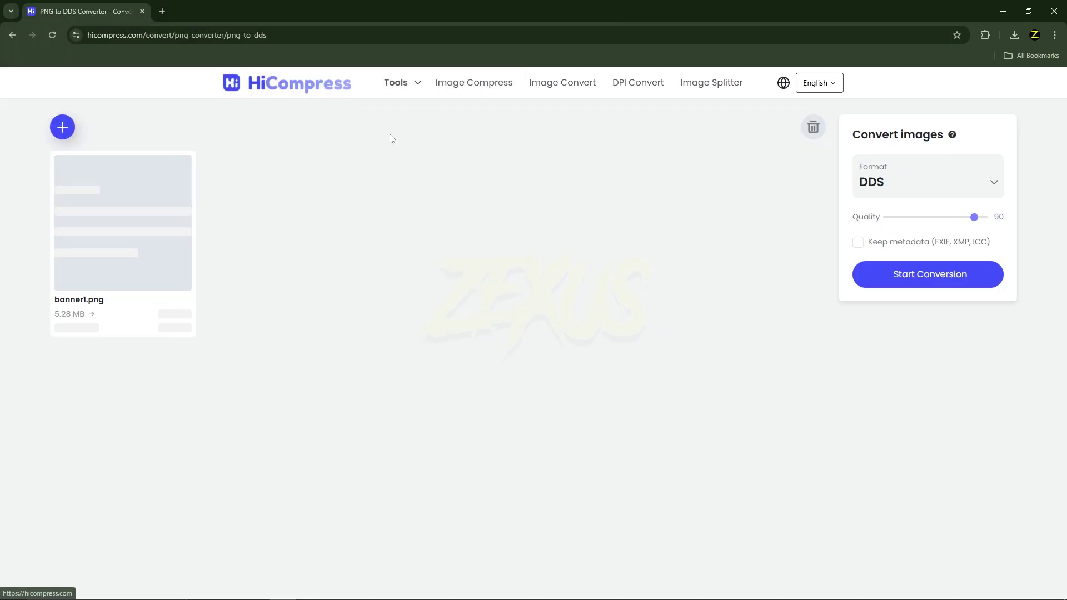
{"action": "left_click", "coordinate": [927, 279]}
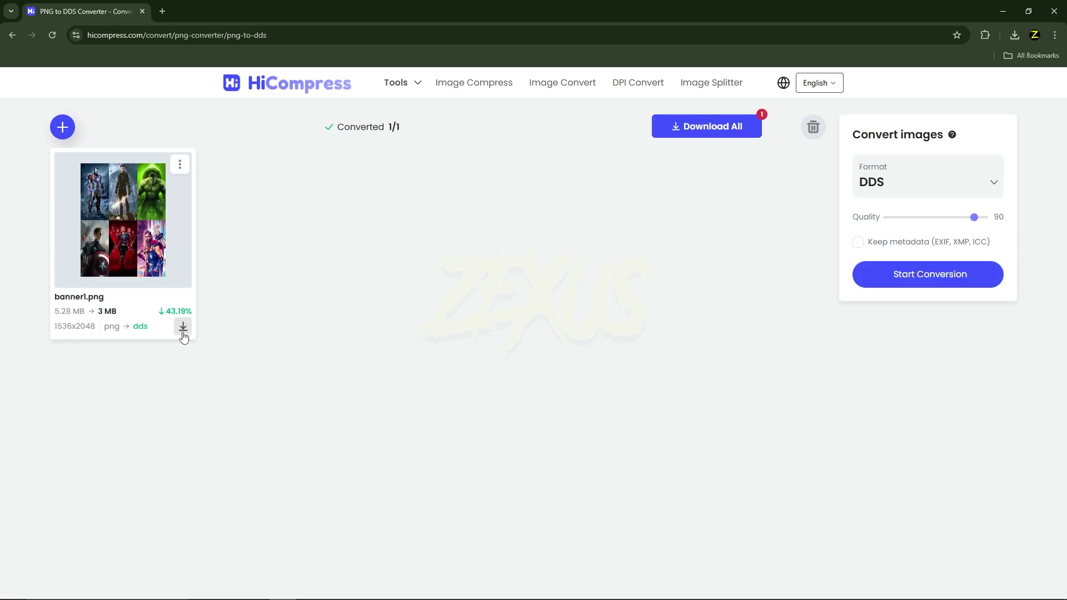
{"action": "left_click", "coordinate": [183, 327]}
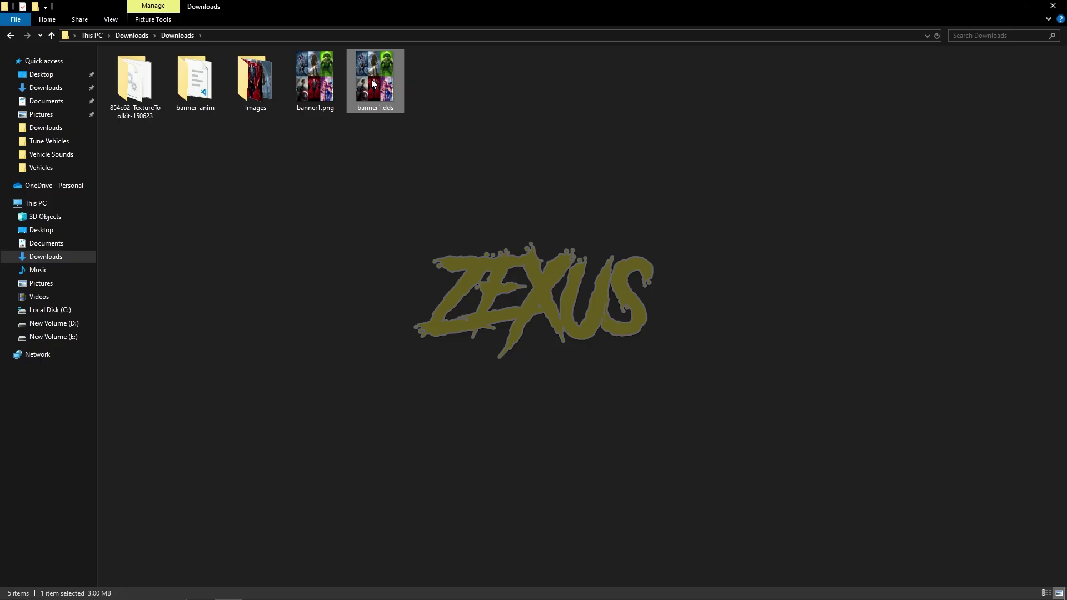
Rename the downloaded banner1.dds file to banner.dds in File Explorer
{"action": "right_click", "coordinate": [371, 80]}
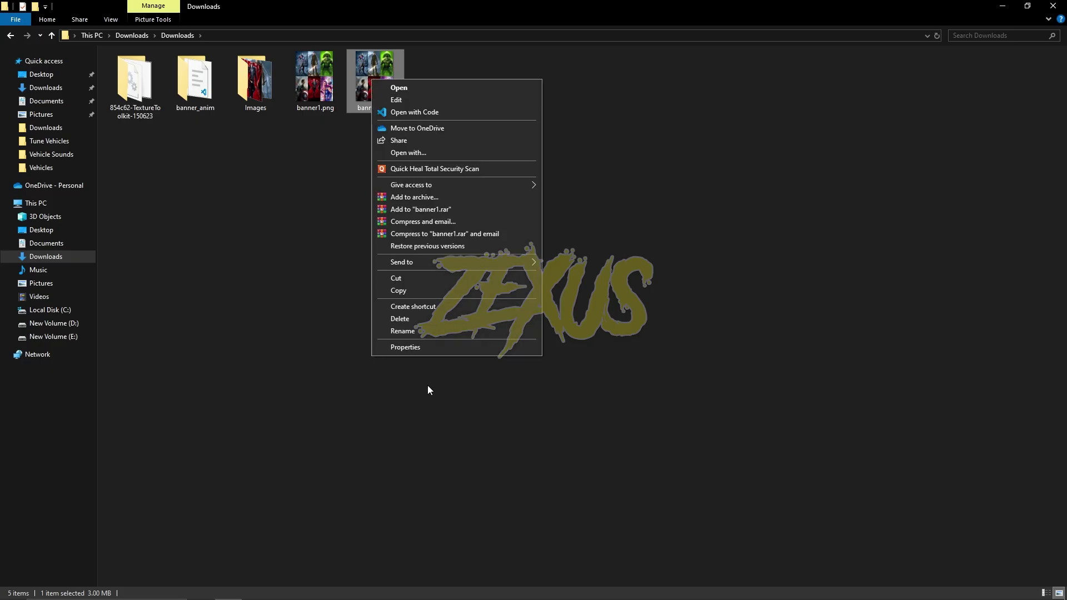
{"action": "left_click", "coordinate": [430, 331]}
{"action": "key", "text": "BackSpace"}
{"action": "key", "text": "Return"}
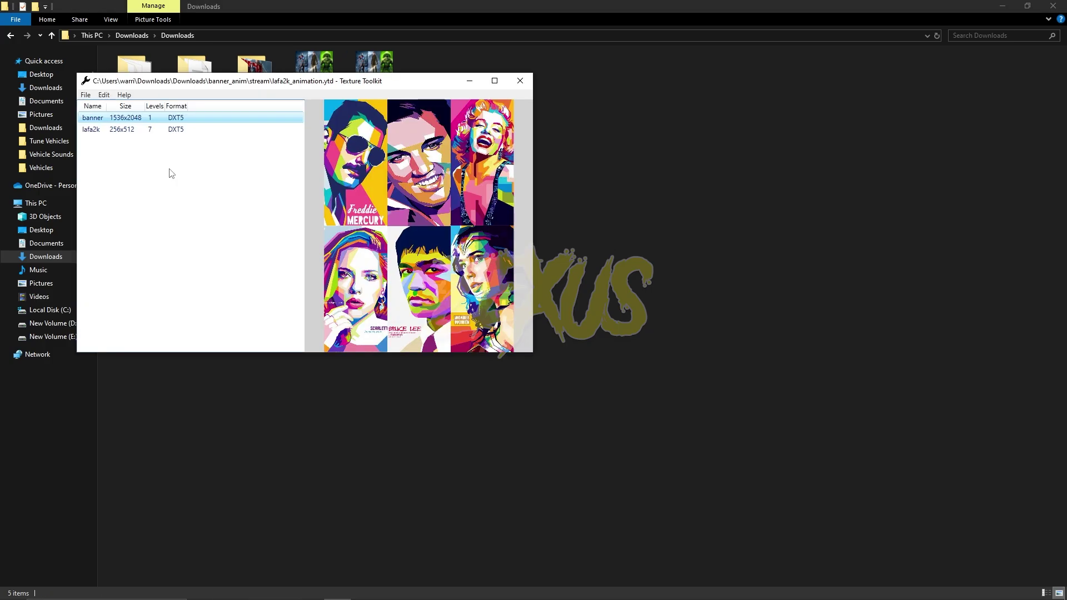
Import the new banner.dds from Downloads over the banner texture of lafa2k_animation.ytd in Texture Toolkit
{"action": "left_click", "coordinate": [105, 95]}
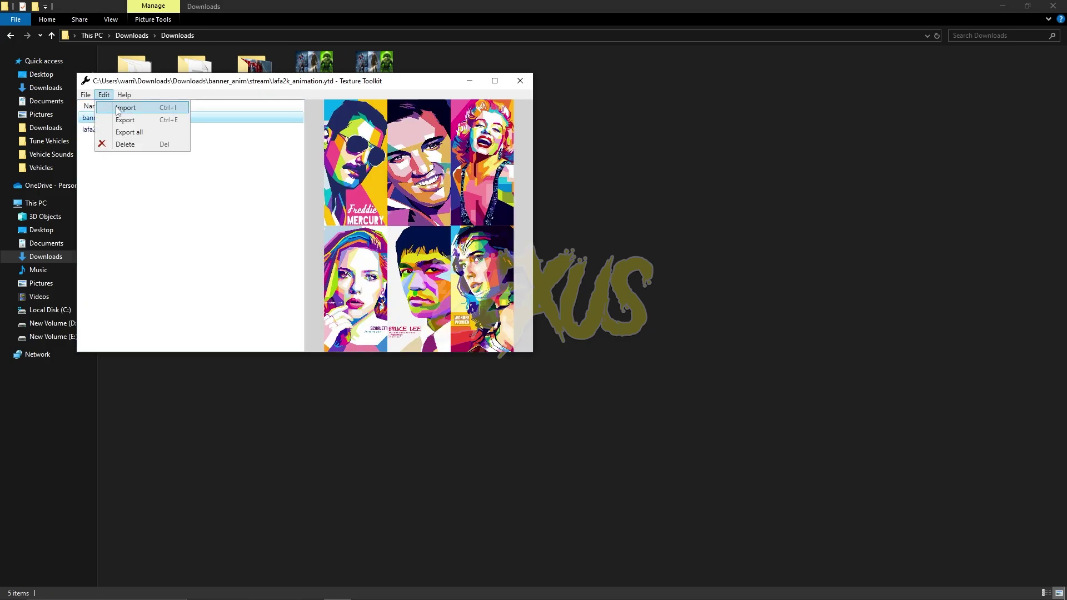
{"action": "left_click", "coordinate": [124, 108]}
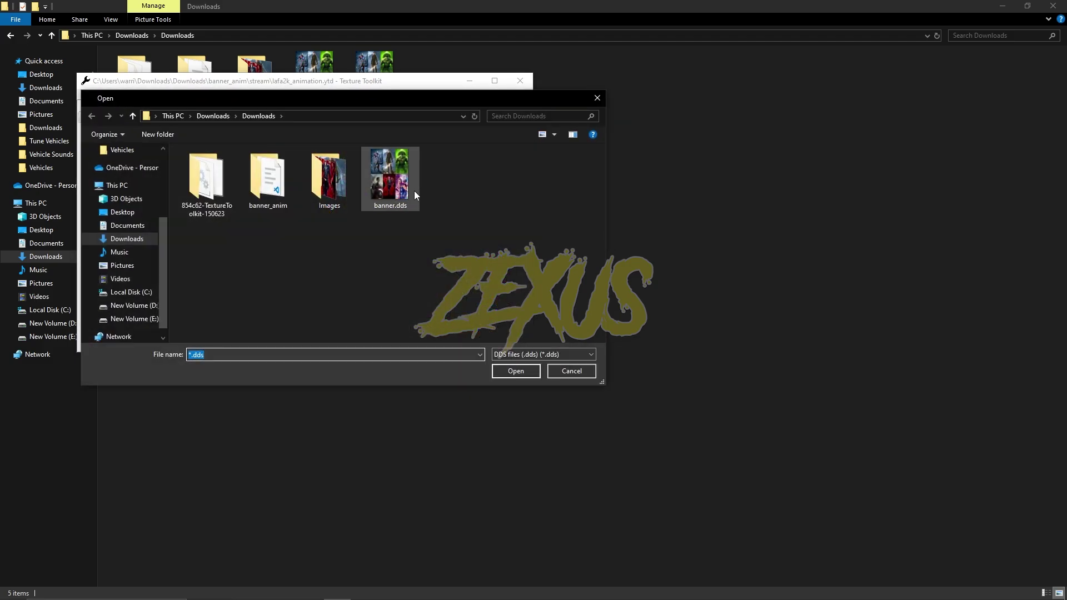
{"action": "left_click", "coordinate": [397, 186]}
{"action": "left_click", "coordinate": [531, 372]}
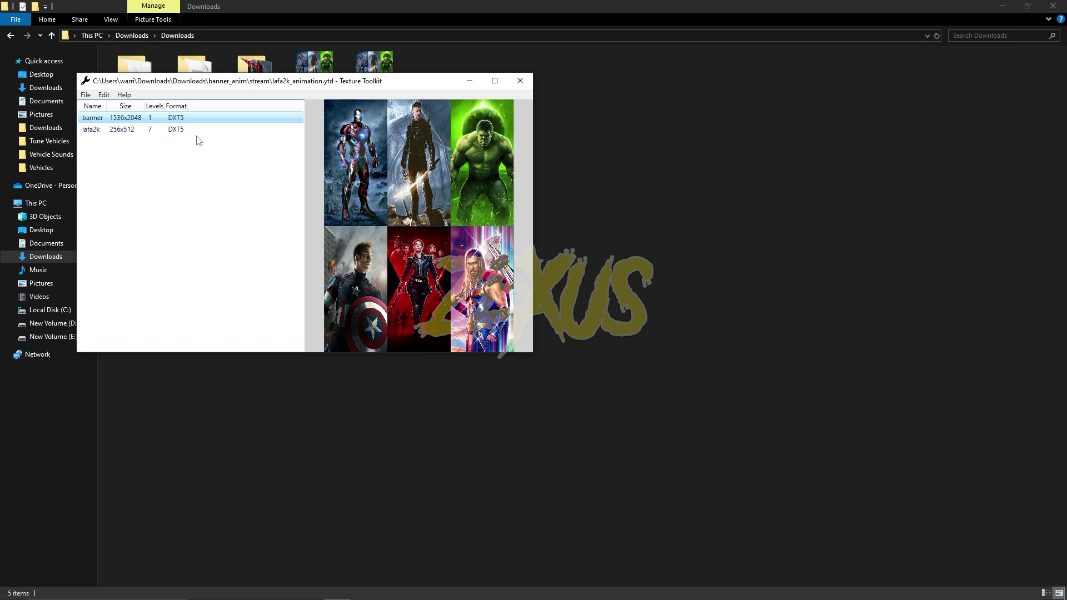
Export the lafa2k texture to the Downloads folder as lafa2k.dds
{"action": "left_click", "coordinate": [160, 132]}
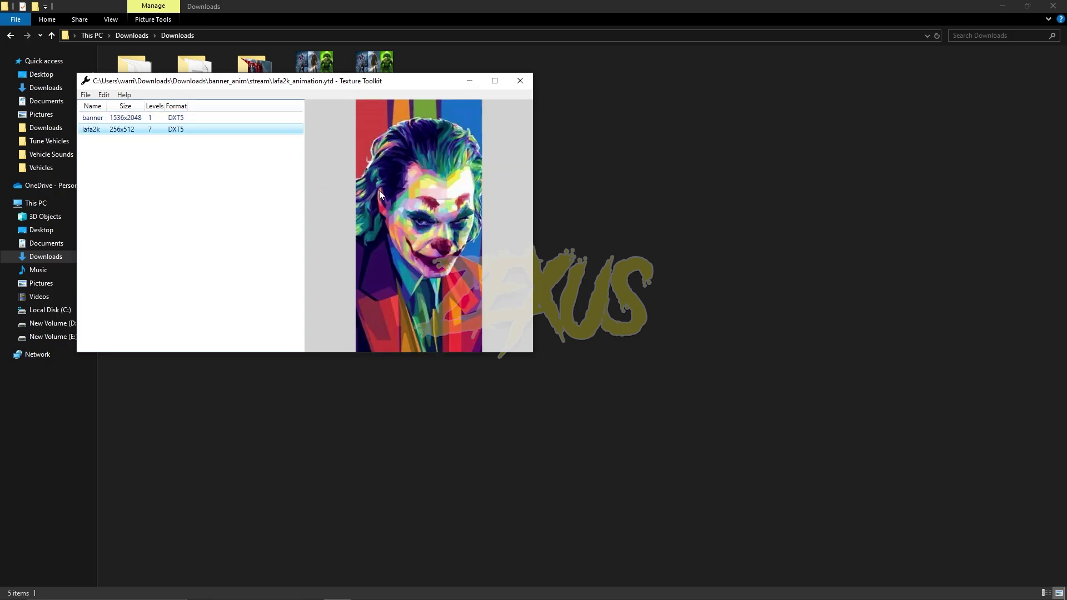
{"action": "left_click", "coordinate": [104, 95]}
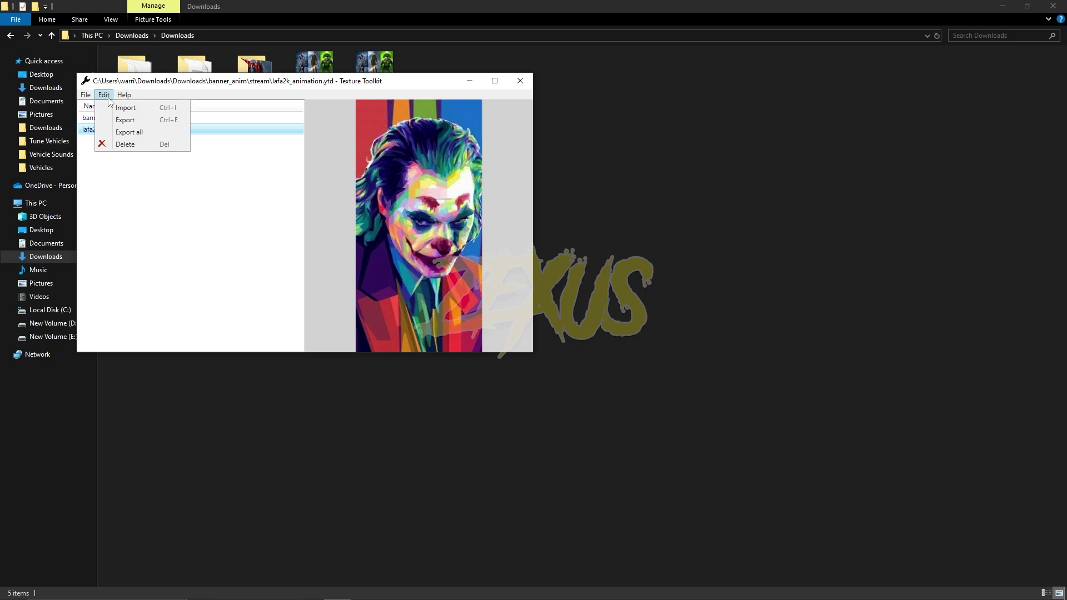
{"action": "left_click", "coordinate": [132, 119]}
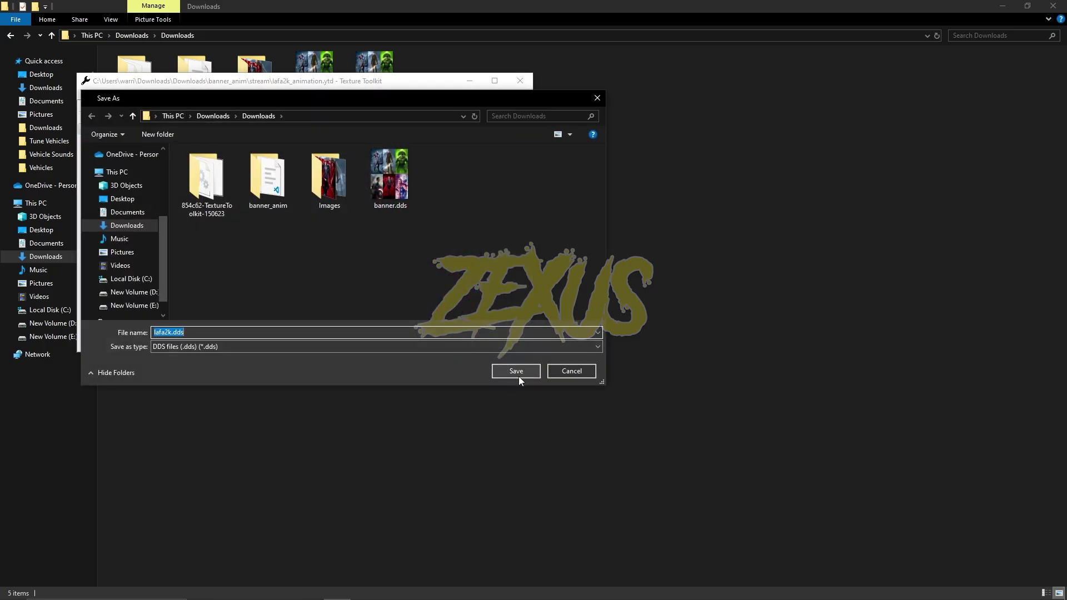
{"action": "left_click", "coordinate": [517, 371]}
{"action": "left_click", "coordinate": [432, 119]}
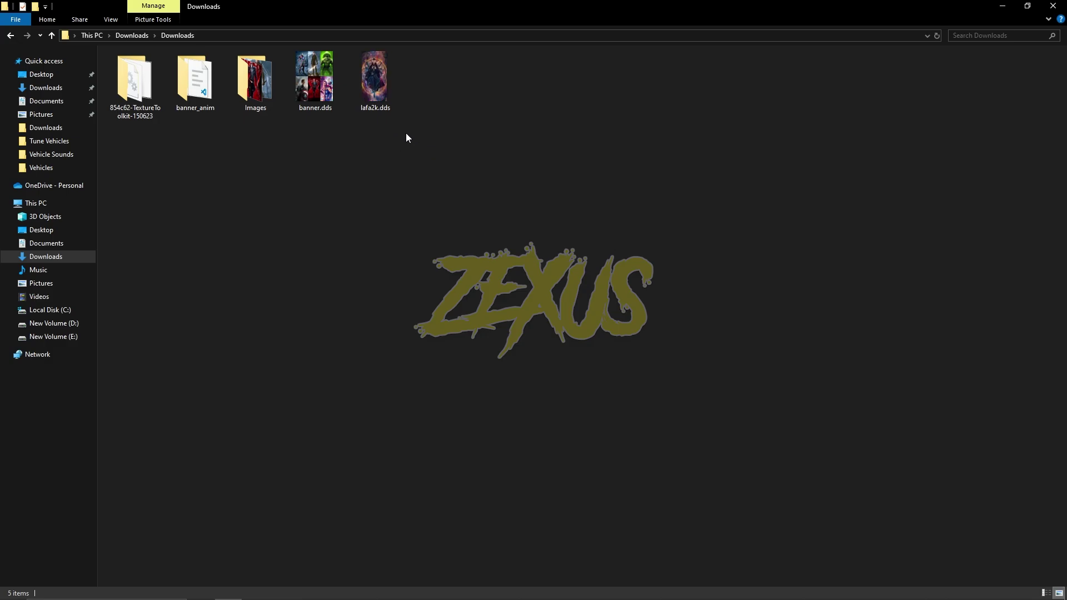
Import the Doctor Strange lafa2k.dds from Downloads over the lafa2k texture in Texture Toolkit
{"action": "key", "text": "alt+Tab"}
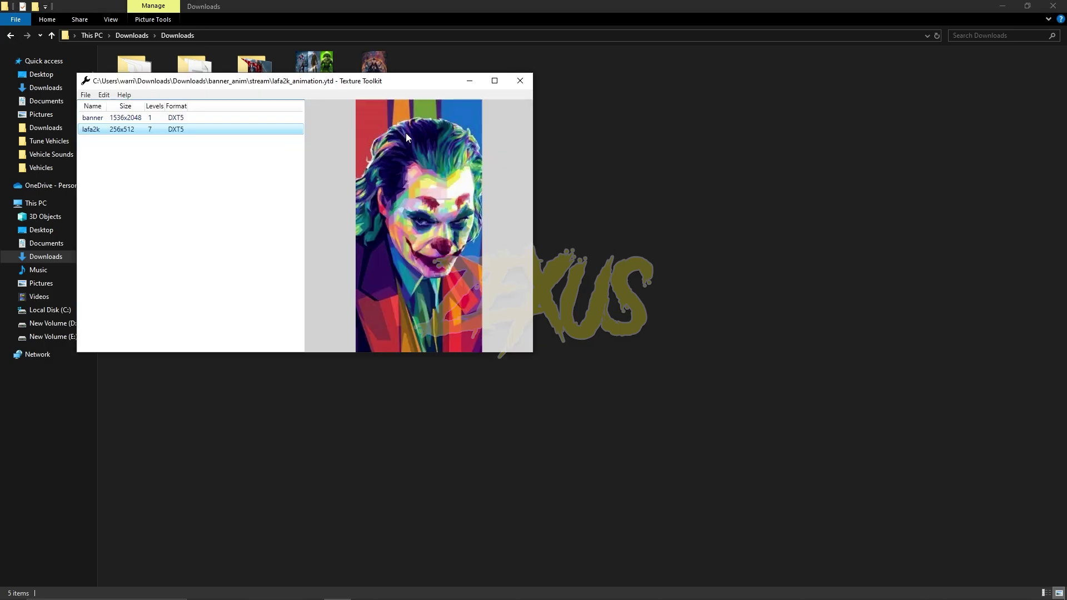
{"action": "left_click", "coordinate": [105, 95]}
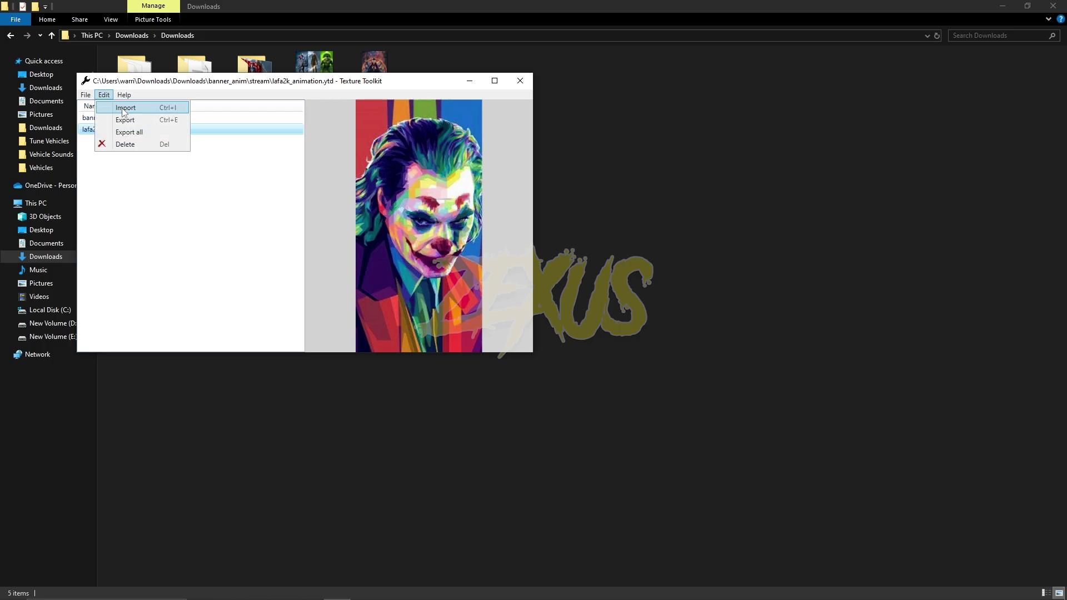
{"action": "left_click", "coordinate": [124, 109]}
{"action": "left_click", "coordinate": [445, 185]}
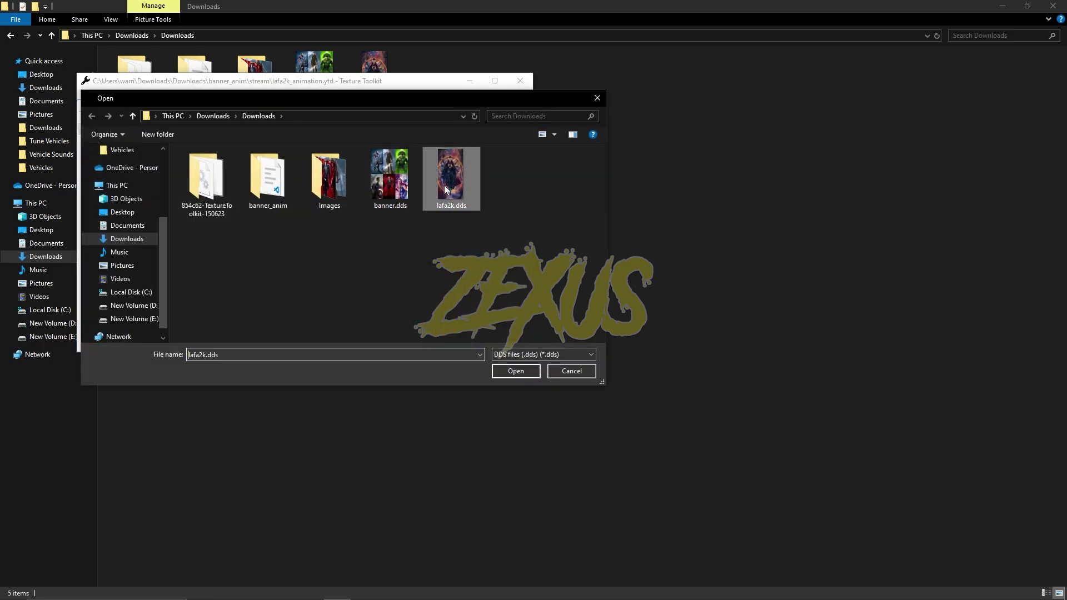
{"action": "left_click", "coordinate": [522, 370]}
Preview the replaced banner and lafa2k textures, save lafa2k_animation.ytd and close Texture Toolkit
{"action": "left_click", "coordinate": [172, 118]}
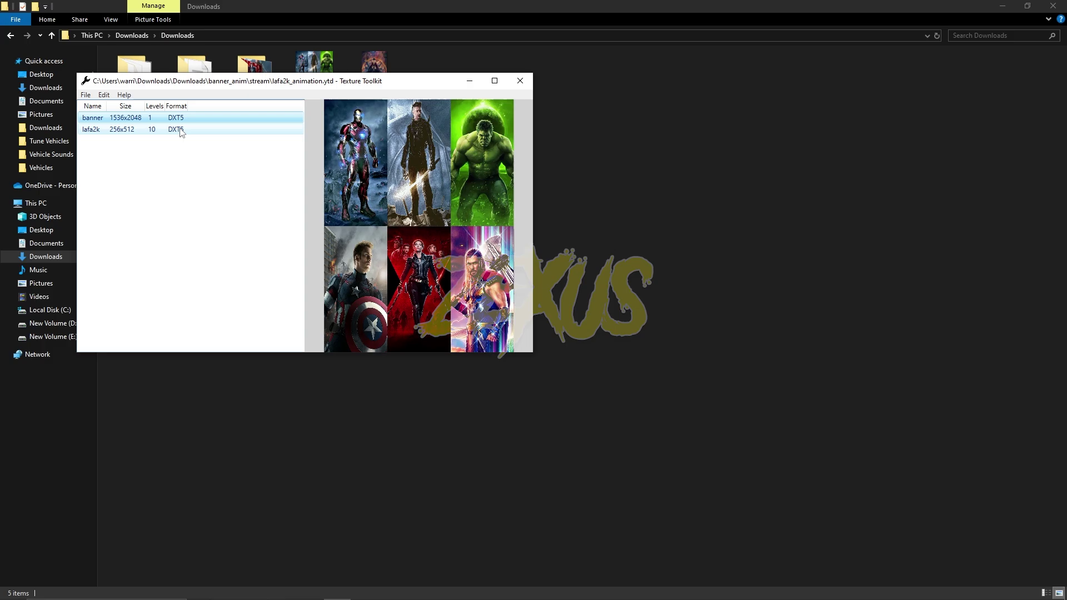
{"action": "left_click", "coordinate": [180, 130]}
{"action": "left_click", "coordinate": [180, 119]}
{"action": "left_click", "coordinate": [183, 130]}
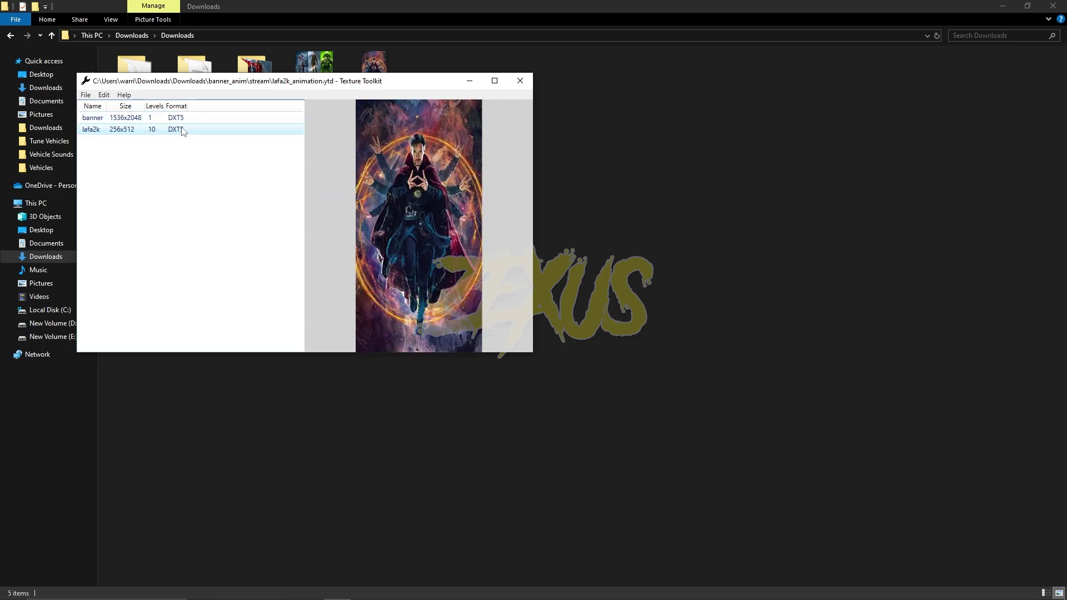
{"action": "left_click", "coordinate": [86, 95]}
{"action": "left_click", "coordinate": [107, 132]}
{"action": "left_click", "coordinate": [520, 81]}
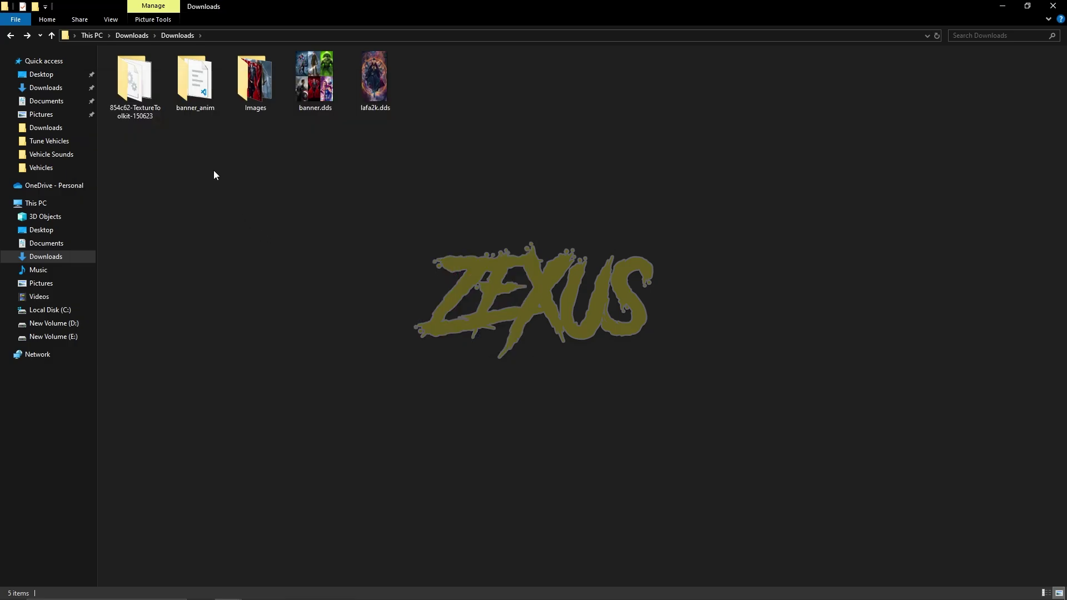
Copy the banner_anim folder from Downloads and open the resources folder inside ZD-FW\files
{"action": "left_click", "coordinate": [197, 88]}
{"action": "key", "text": "alt+Tab"}
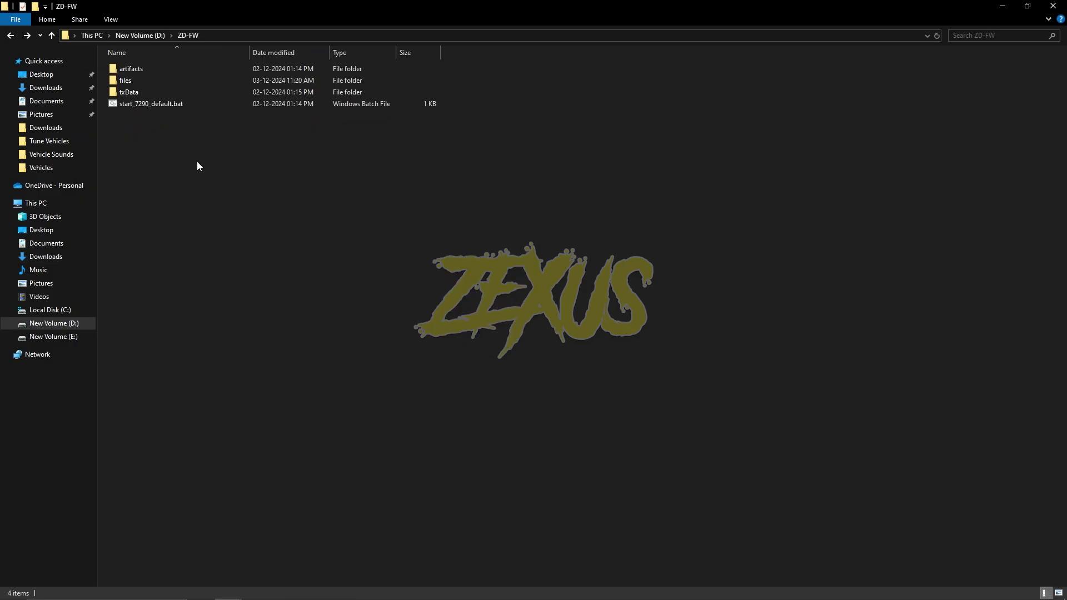
{"action": "double_click", "coordinate": [142, 81]}
{"action": "double_click", "coordinate": [142, 82]}
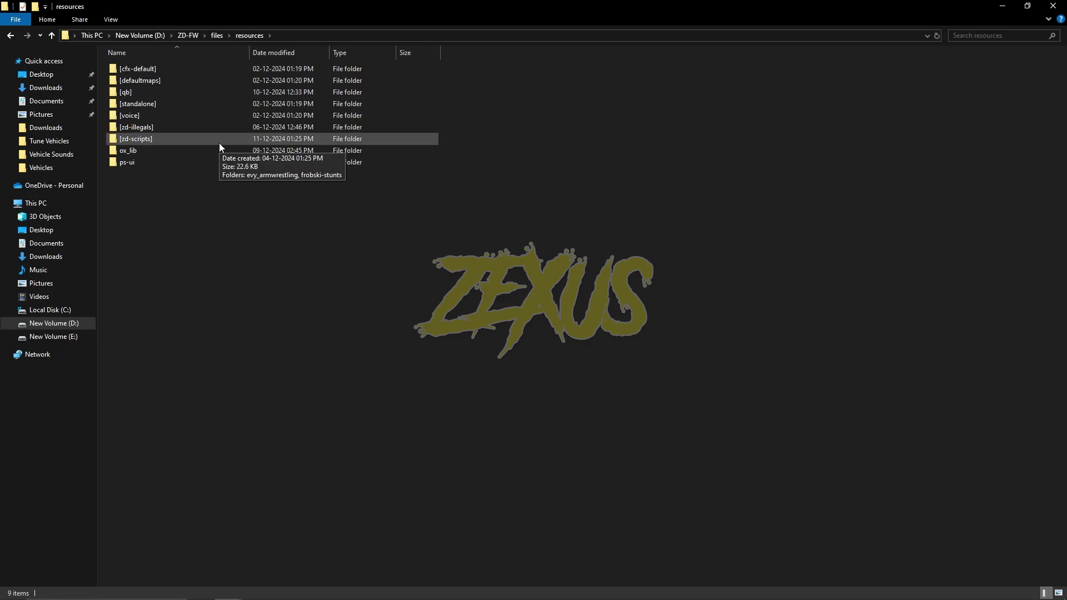
Create a folder named [zd-maps] in resources and paste the banner_anim folder into it
{"action": "right_click", "coordinate": [296, 185]}
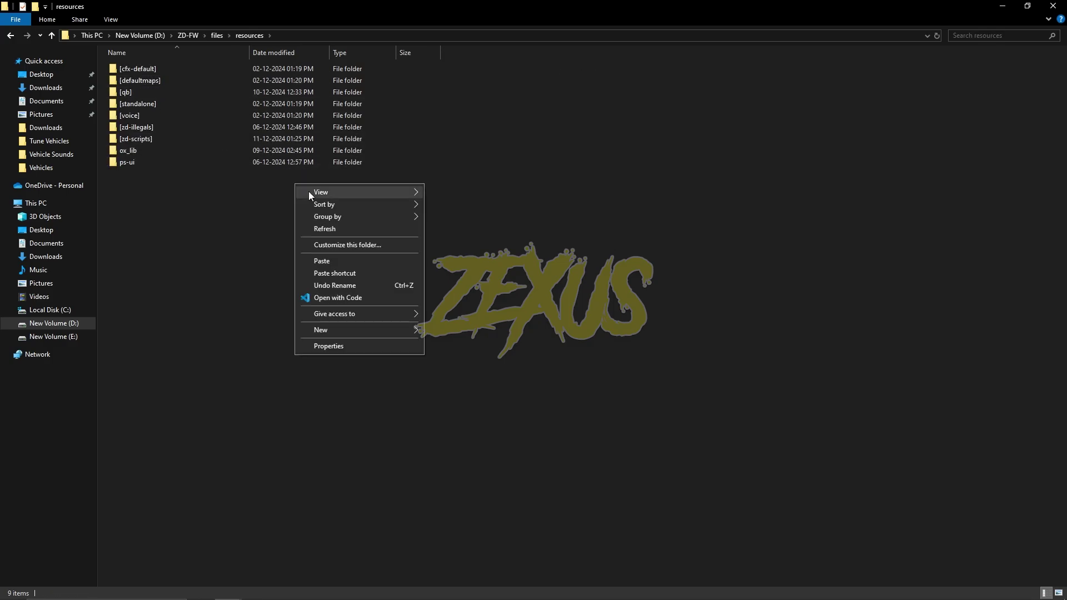
{"action": "mouse_move", "coordinate": [326, 333]}
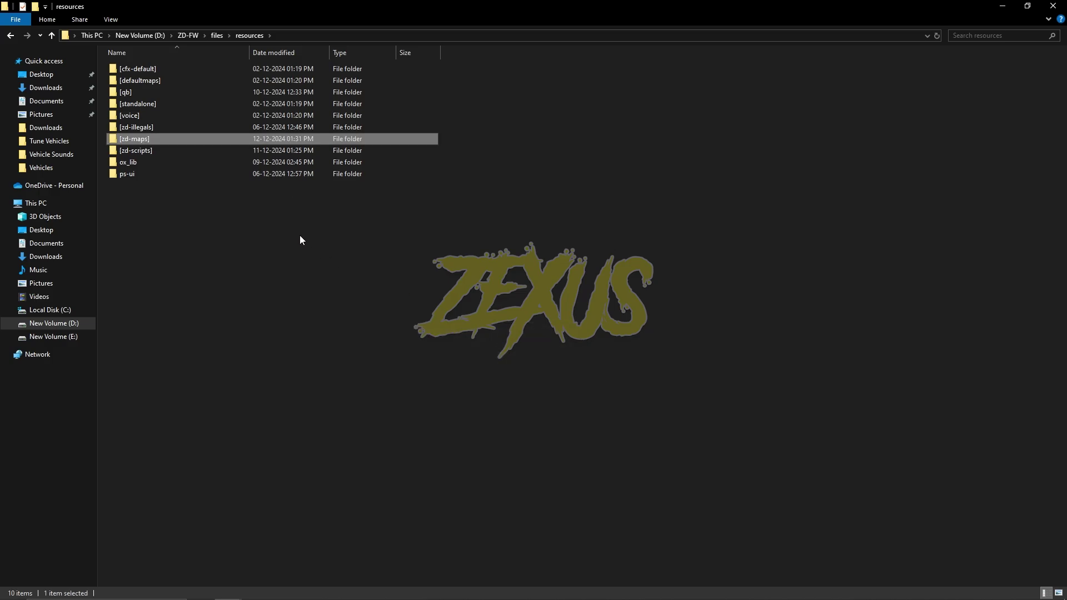
{"action": "double_click", "coordinate": [314, 141]}
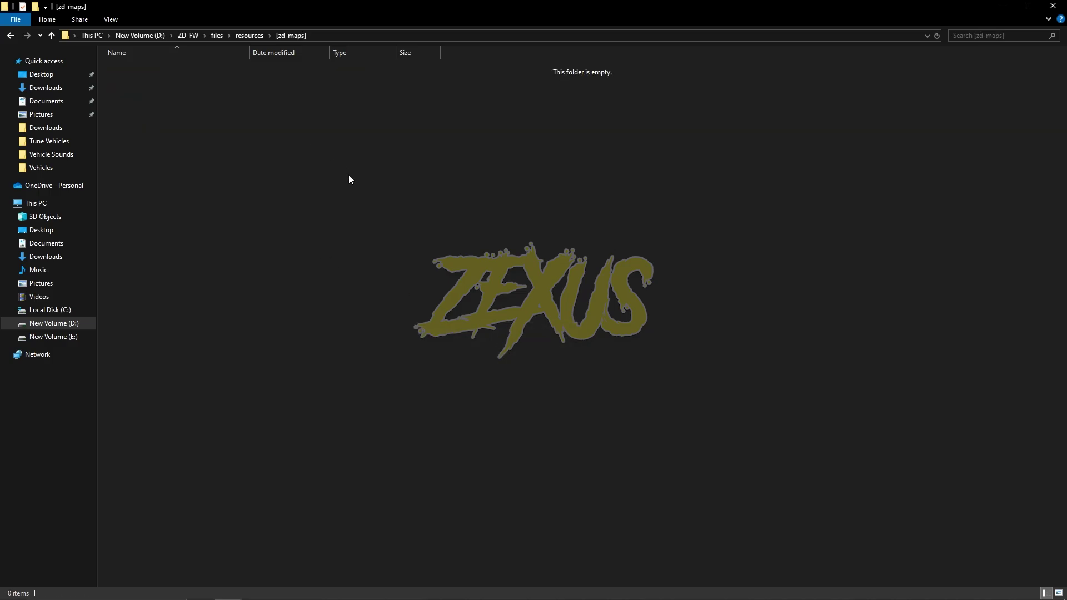
{"action": "key", "text": "ctrl+v"}
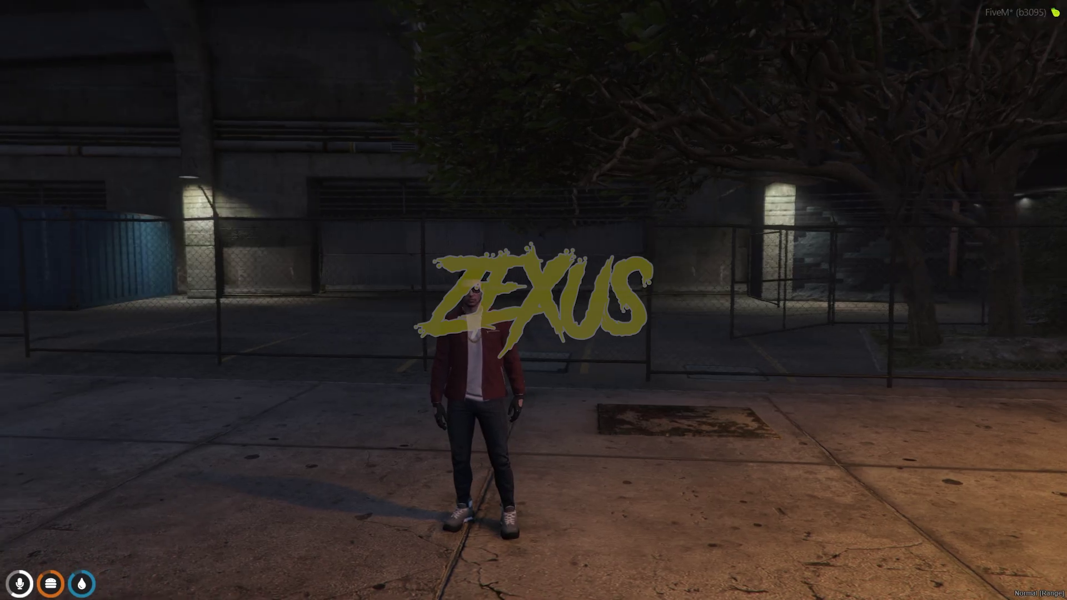
{"action": "mouse_move", "coordinate": [534, 300]}
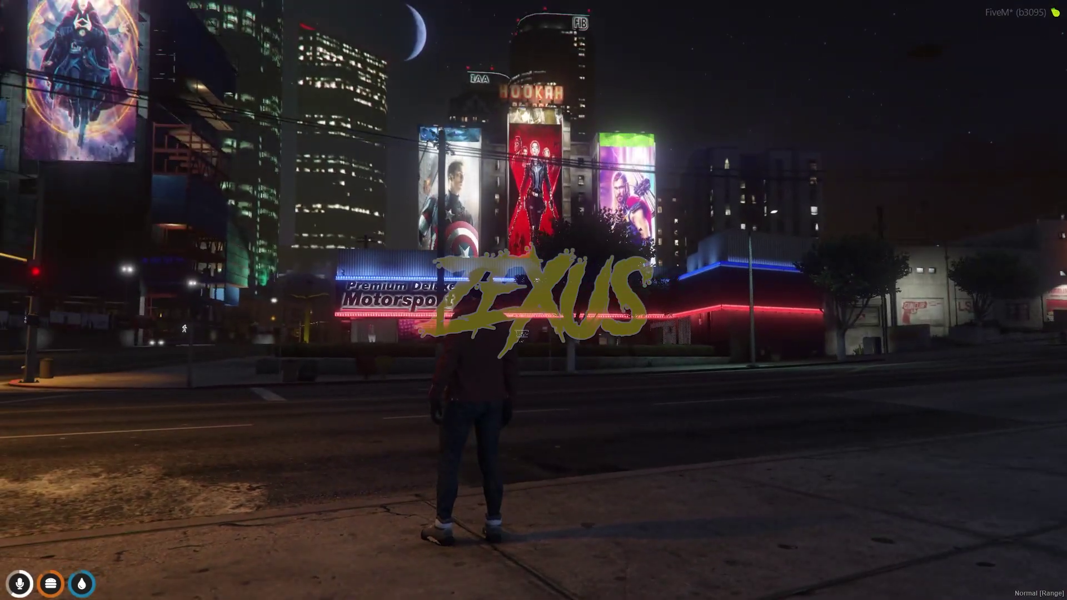
{"action": "key", "text": "w"}
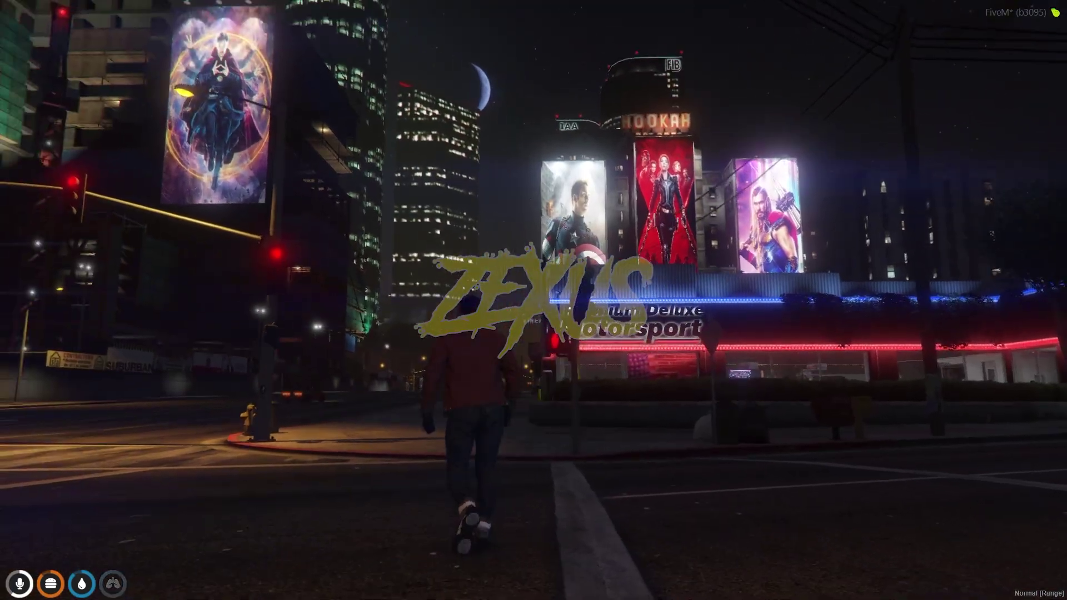
{"action": "key", "text": "w"}
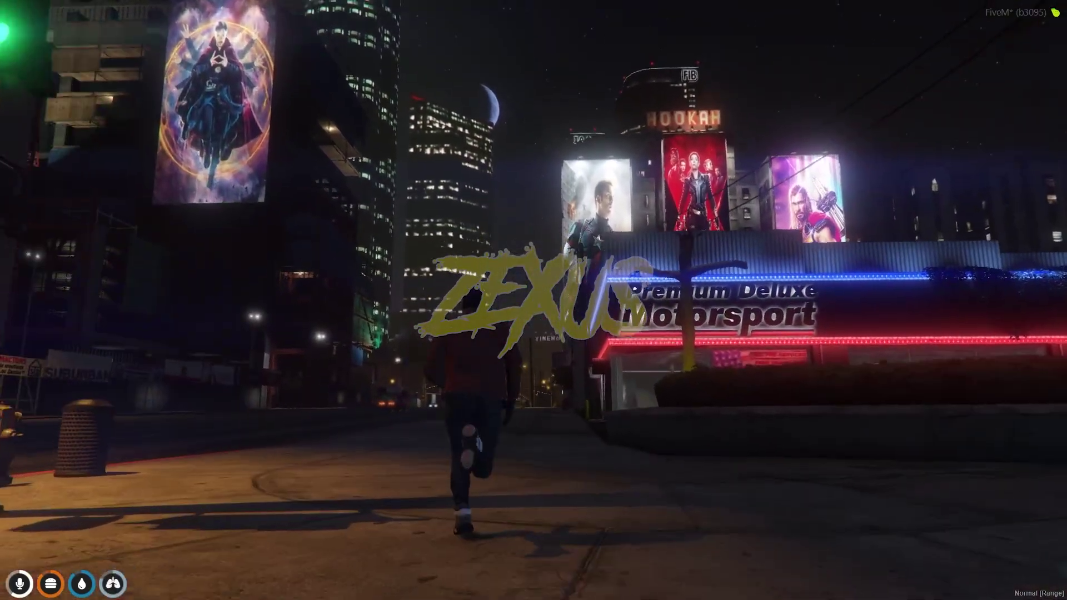